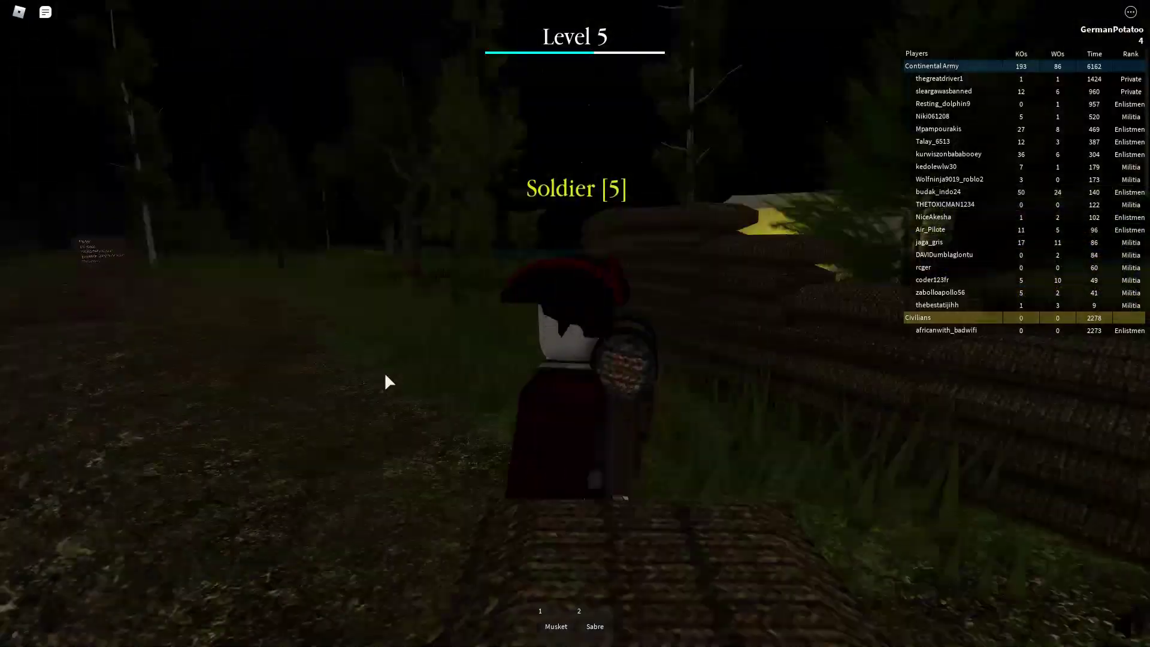
- Walk the soldier across the night field toward the distant hill and equip the musket
{"action": "key", "text": "w"}
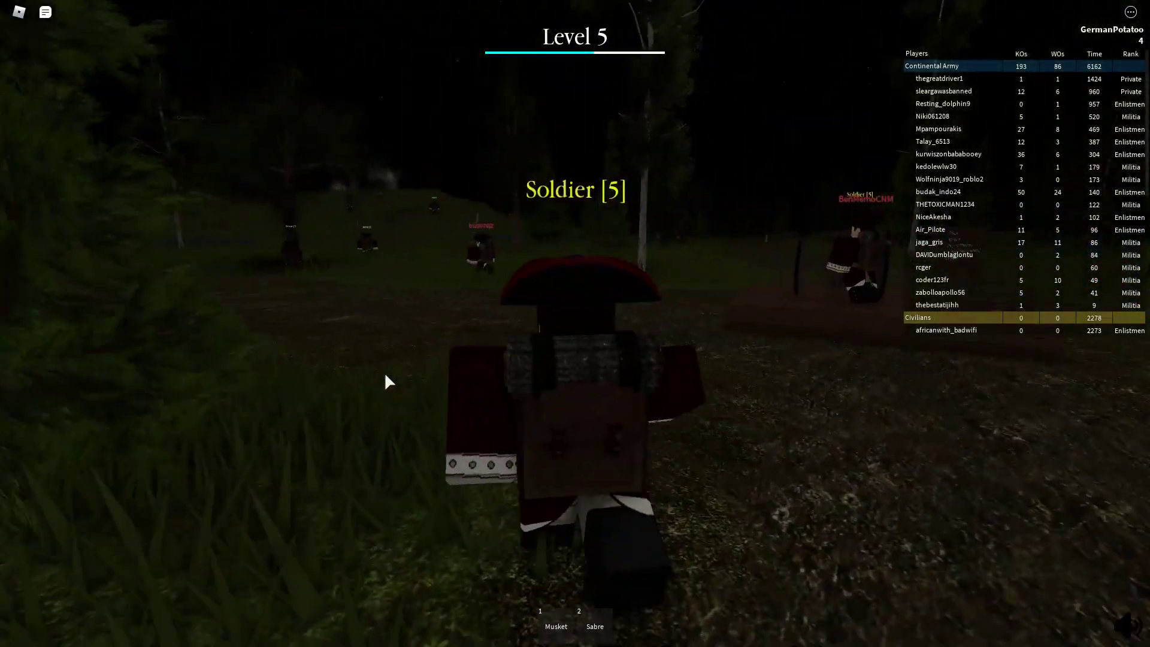
{"action": "key", "text": "s"}
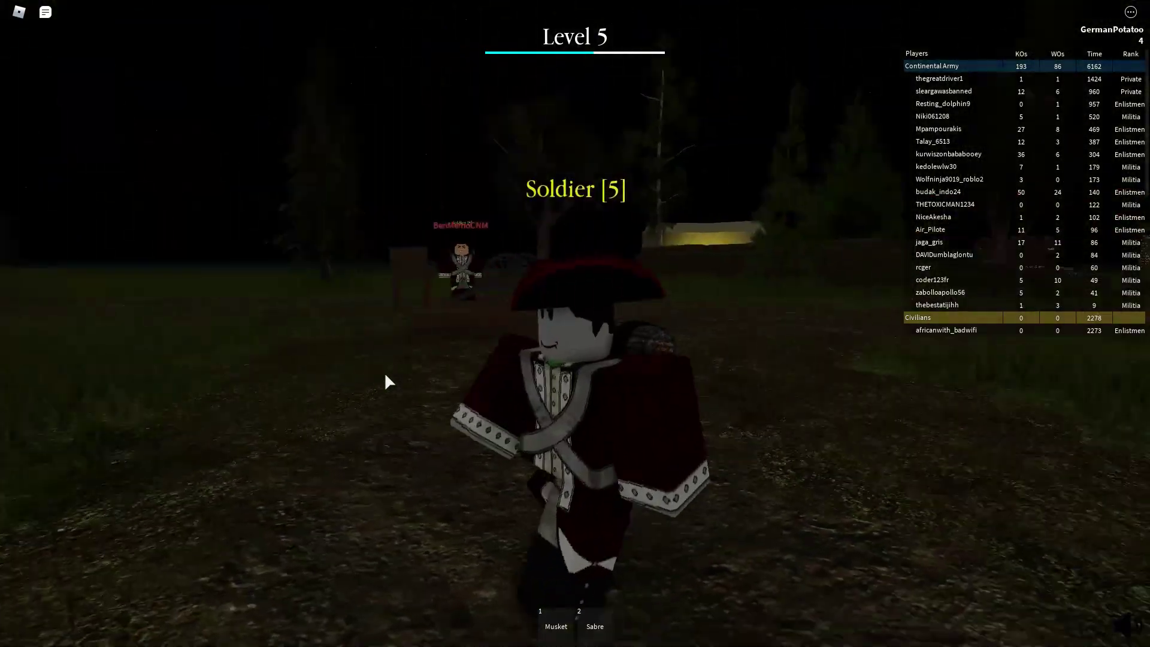
{"action": "key", "text": "s"}
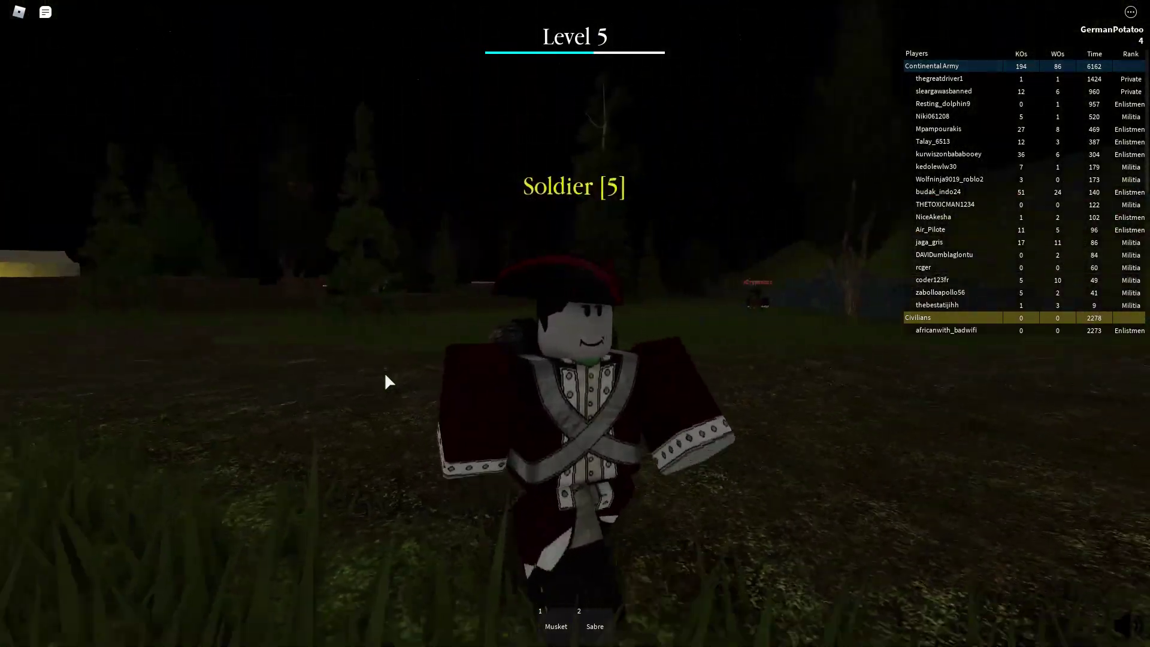
{"action": "key", "text": "w"}
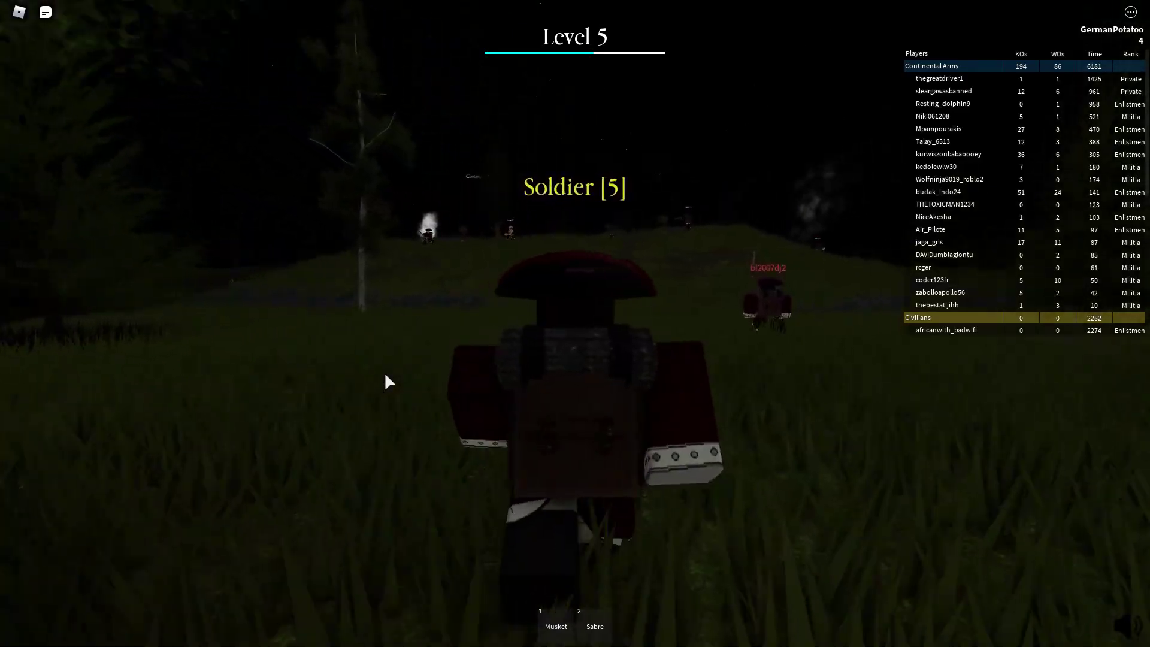
{"action": "scroll", "coordinate": [414, 321], "scroll_direction": "up", "scroll_amount": 5}
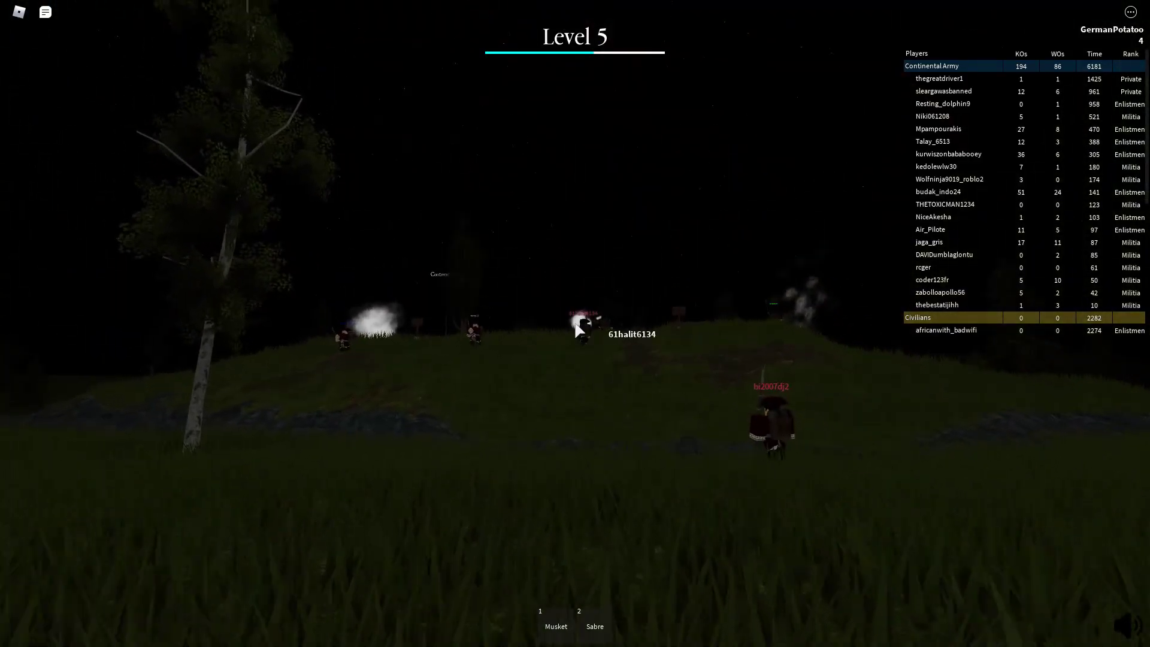
{"action": "key", "text": "1"}
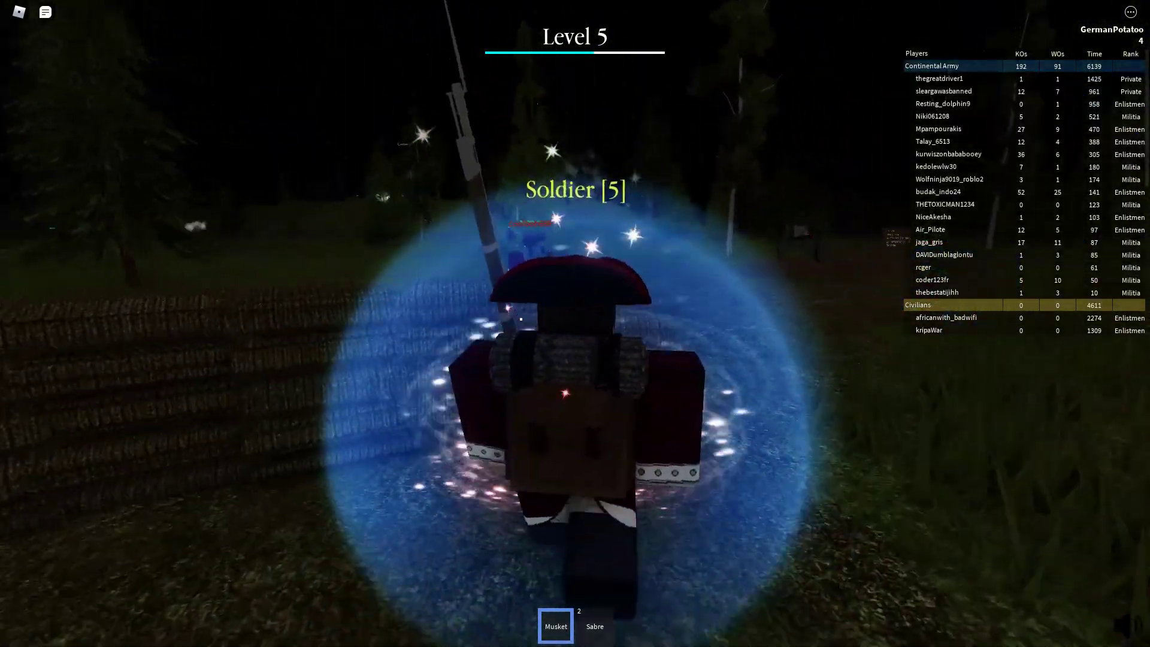
- Walk from spawn past the trees and up the hill into the sandbag fort, then back out
{"action": "key", "text": "w"}
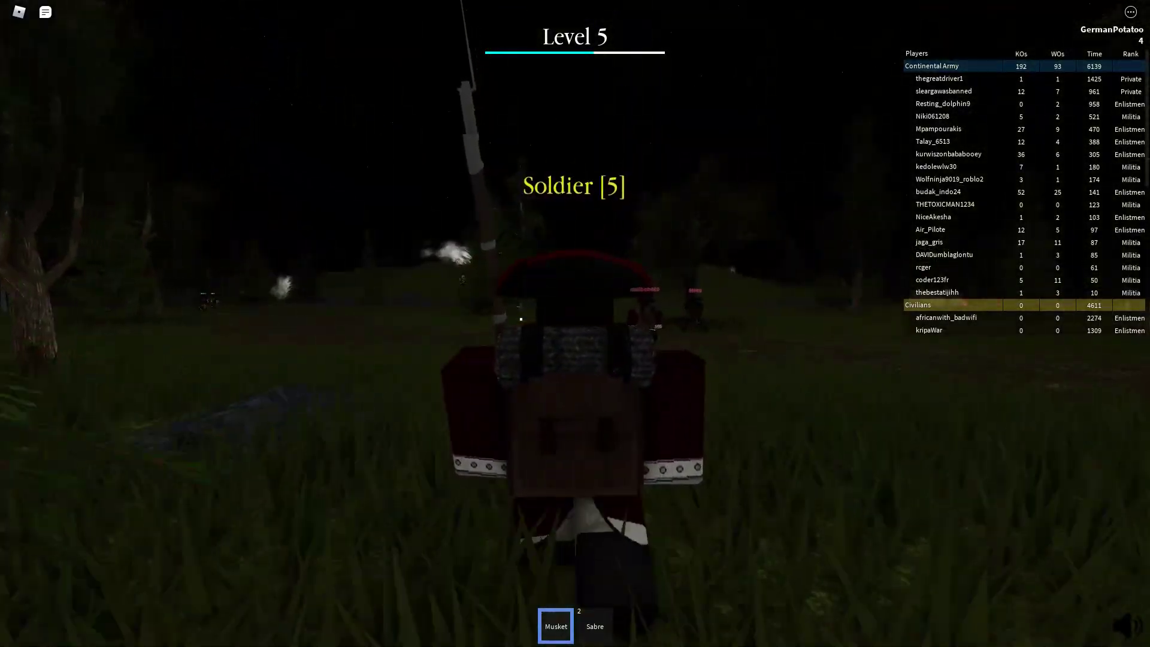
{"action": "key", "text": "s"}
{"action": "key", "text": "s"}
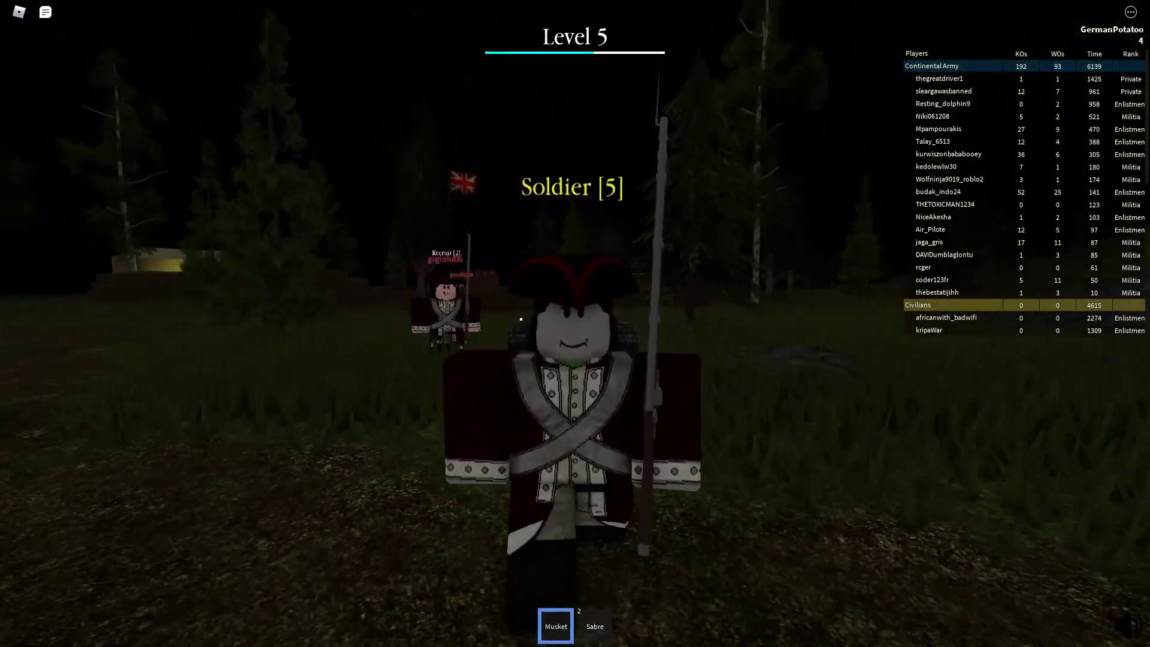
{"action": "key", "text": "w"}
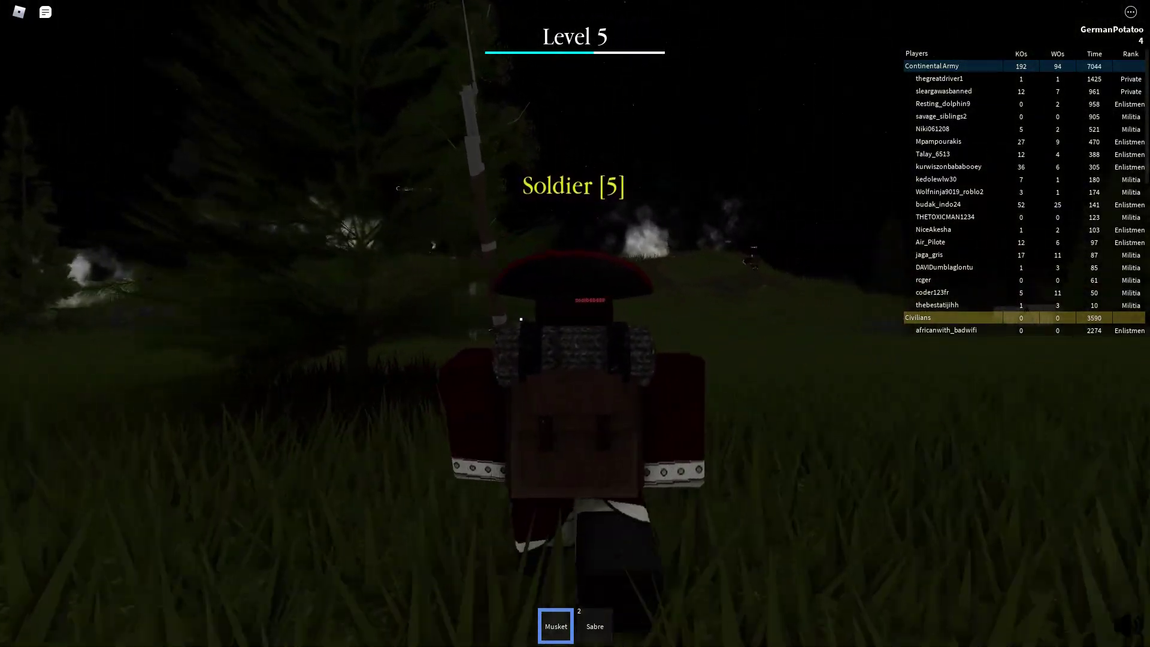
{"action": "scroll", "coordinate": [522, 319], "scroll_direction": "up", "scroll_amount": 5}
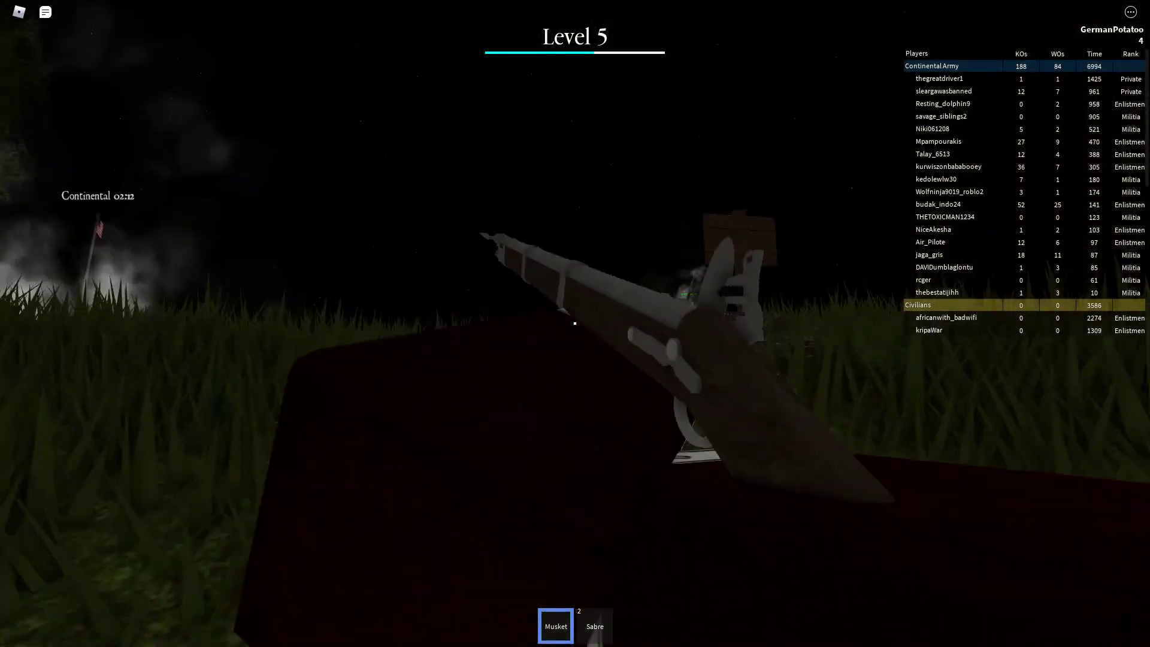
{"action": "key", "text": "s"}
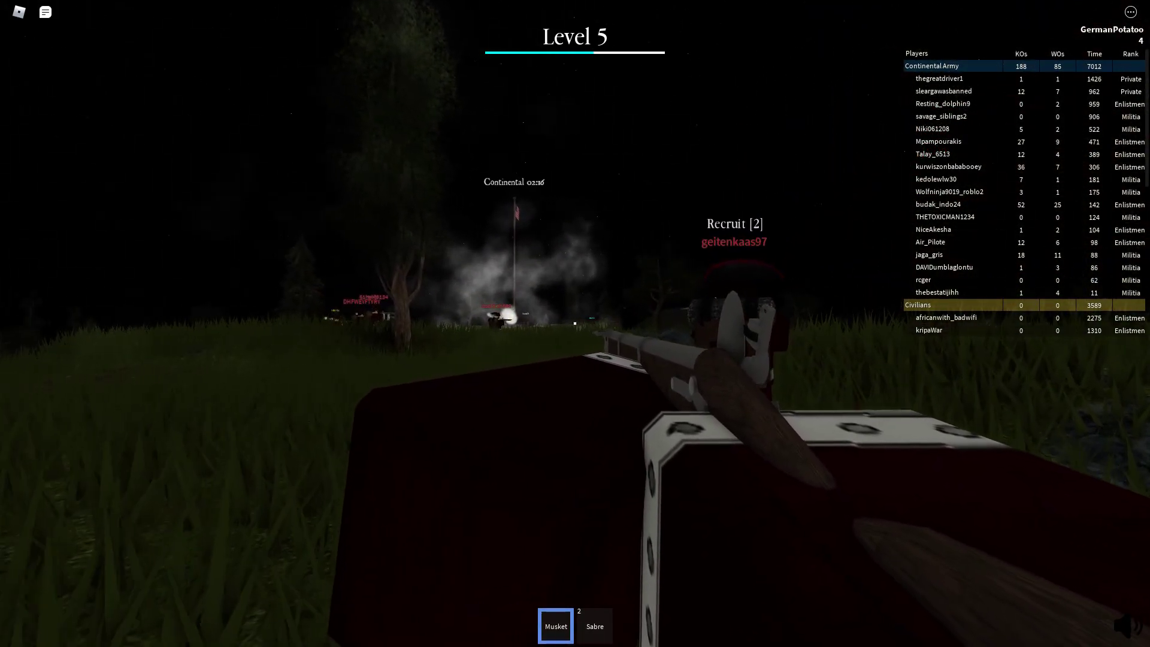
{"action": "key", "text": "w"}
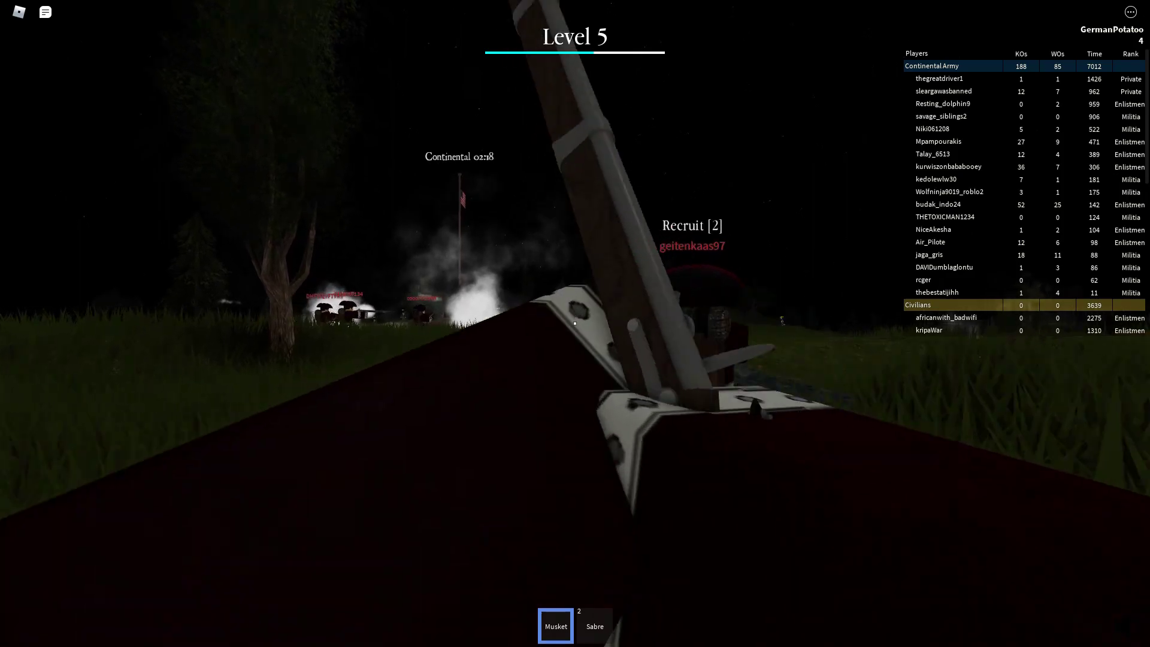
{"action": "key", "text": "w"}
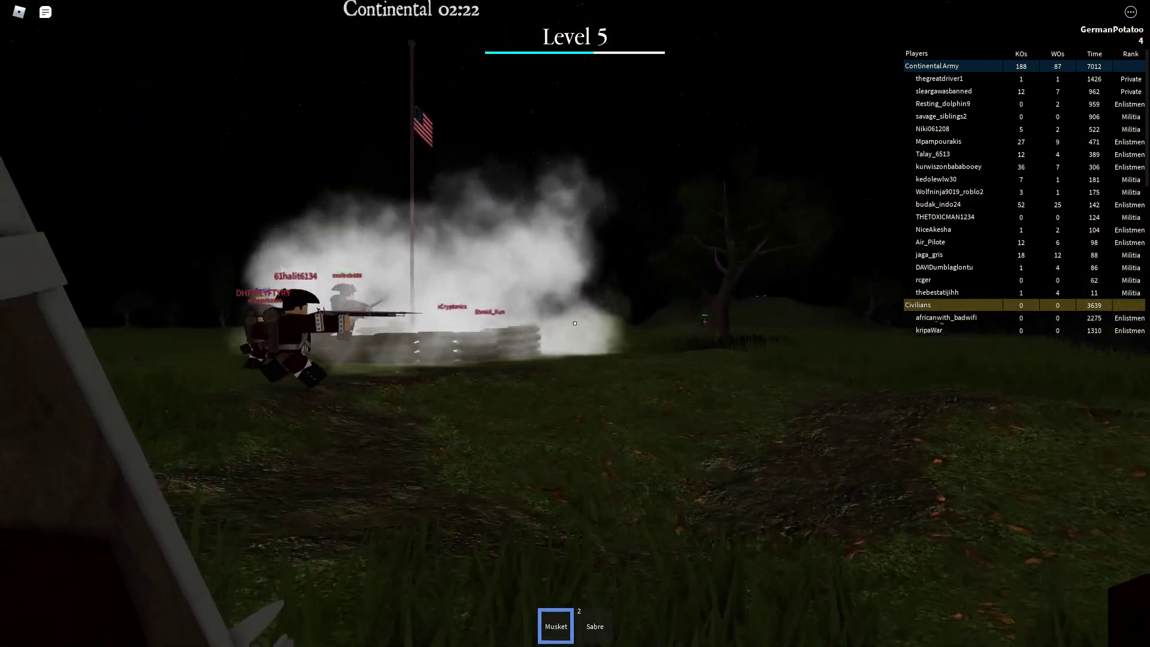
{"action": "key", "text": "w"}
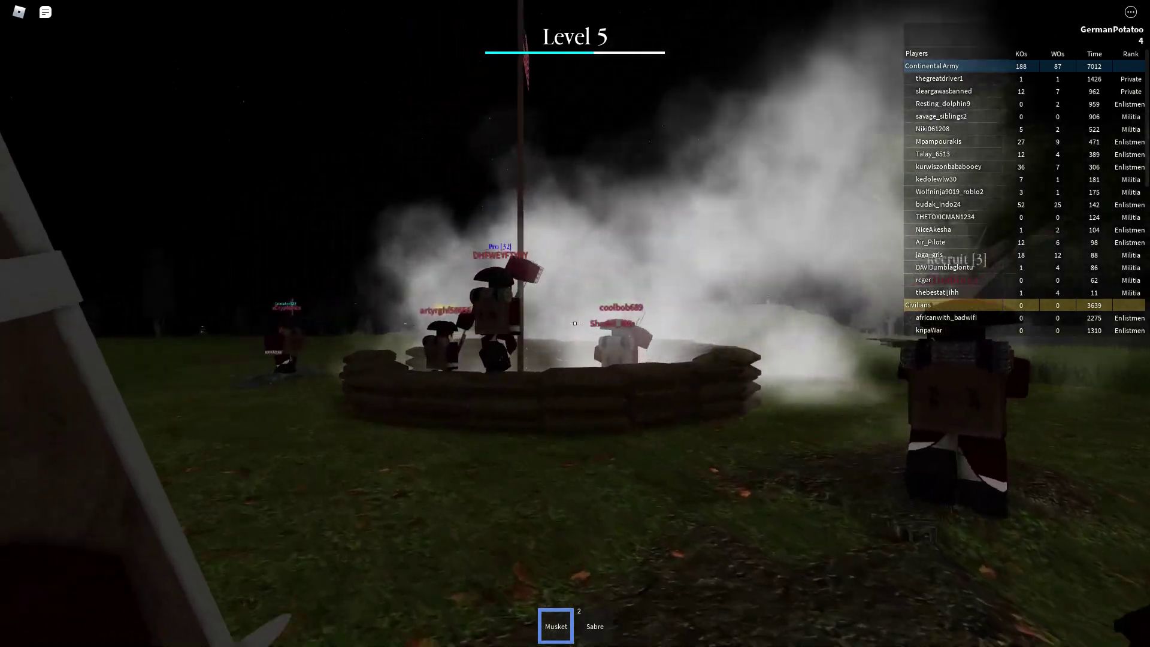
{"action": "key", "text": "w"}
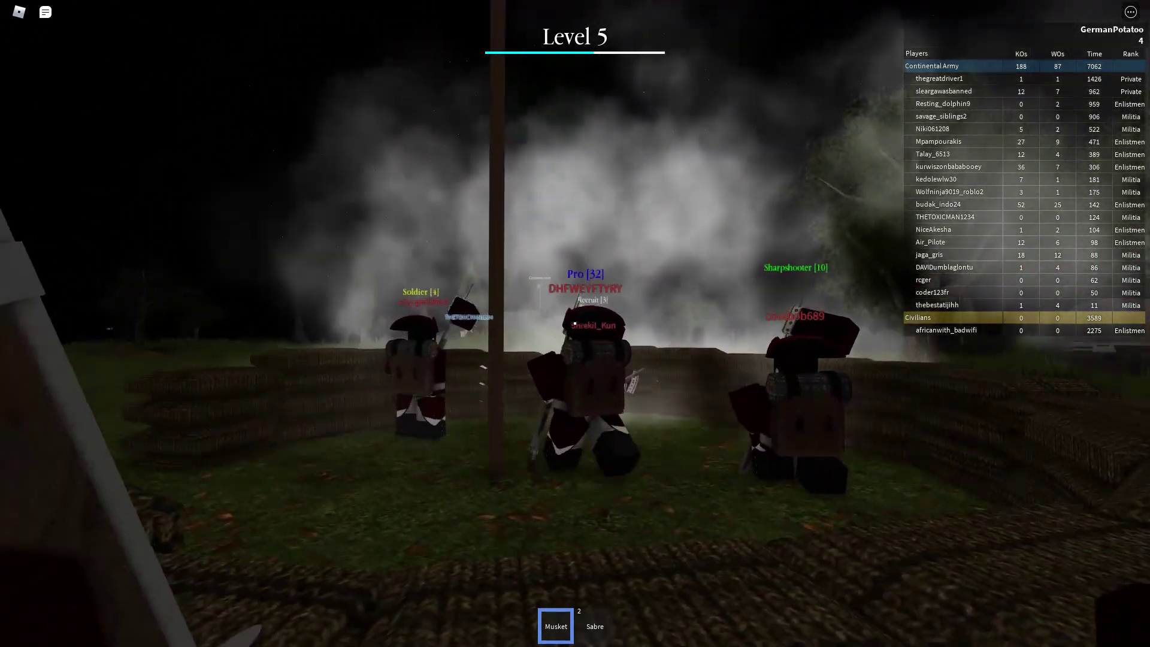
{"action": "key", "text": "s"}
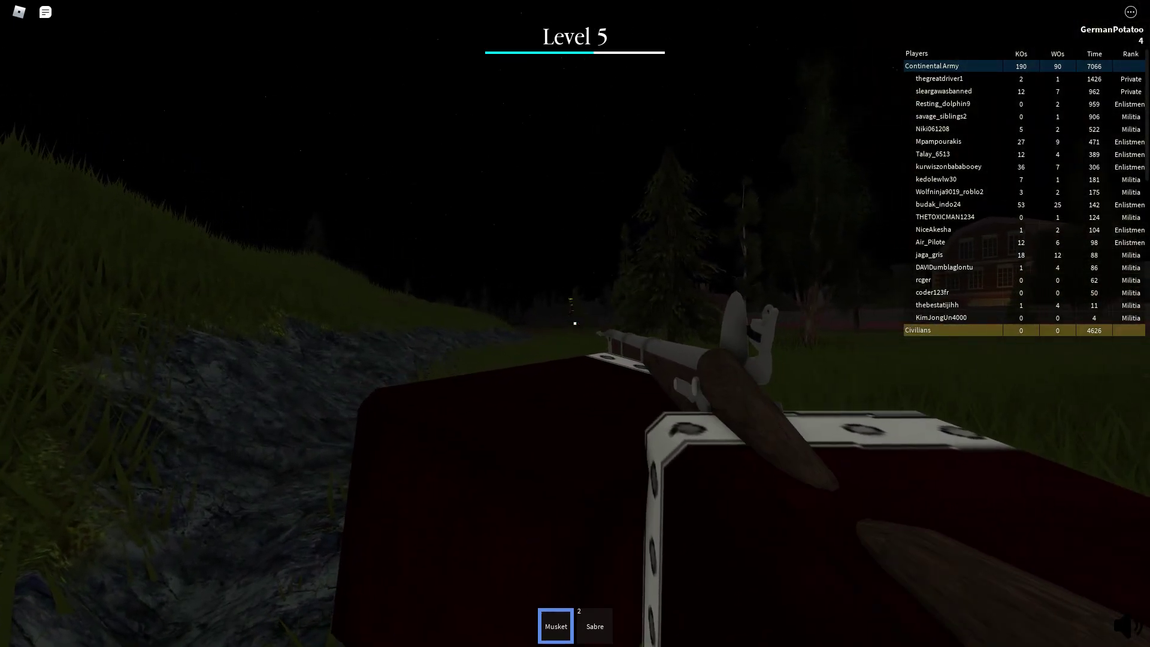
- Fire at Continental troops, reload, fire again, then head past the tree toward the brick wall
{"action": "left_click", "coordinate": [575, 322]}
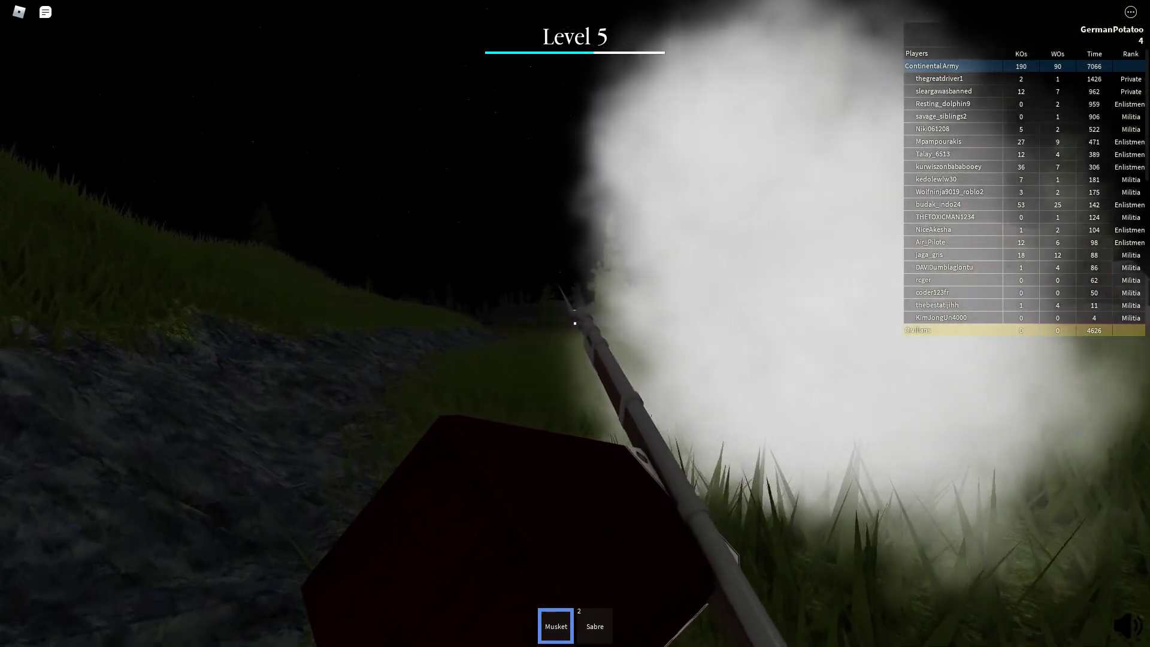
{"action": "key", "text": "r"}
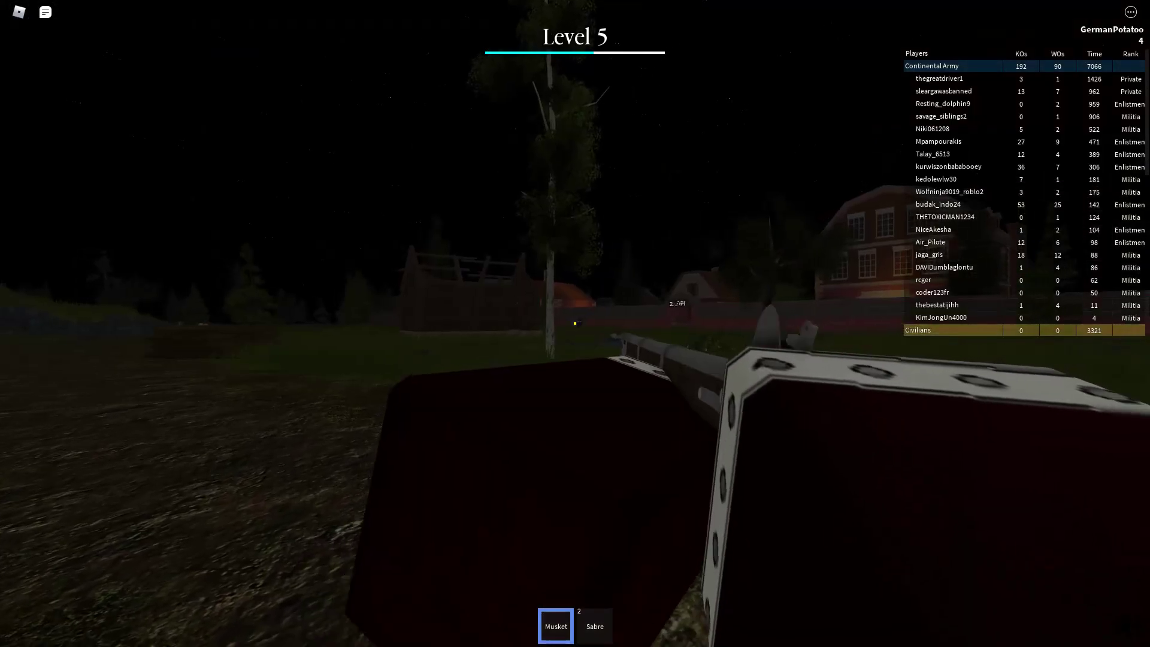
{"action": "left_click", "coordinate": [574, 322]}
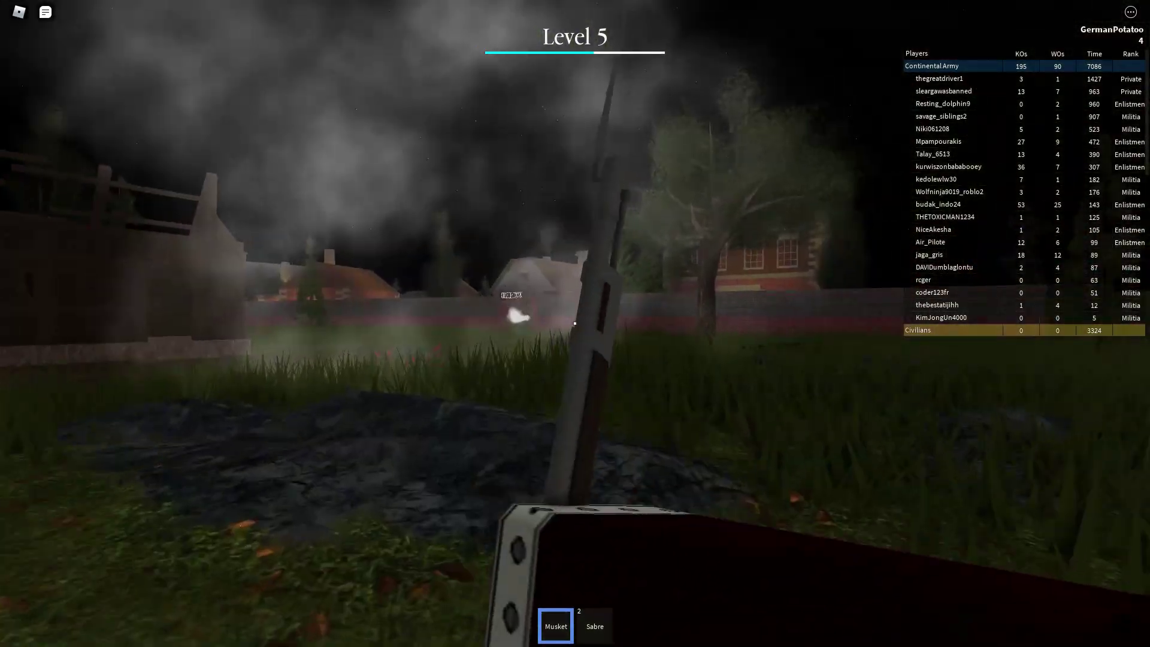
{"action": "key", "text": "w"}
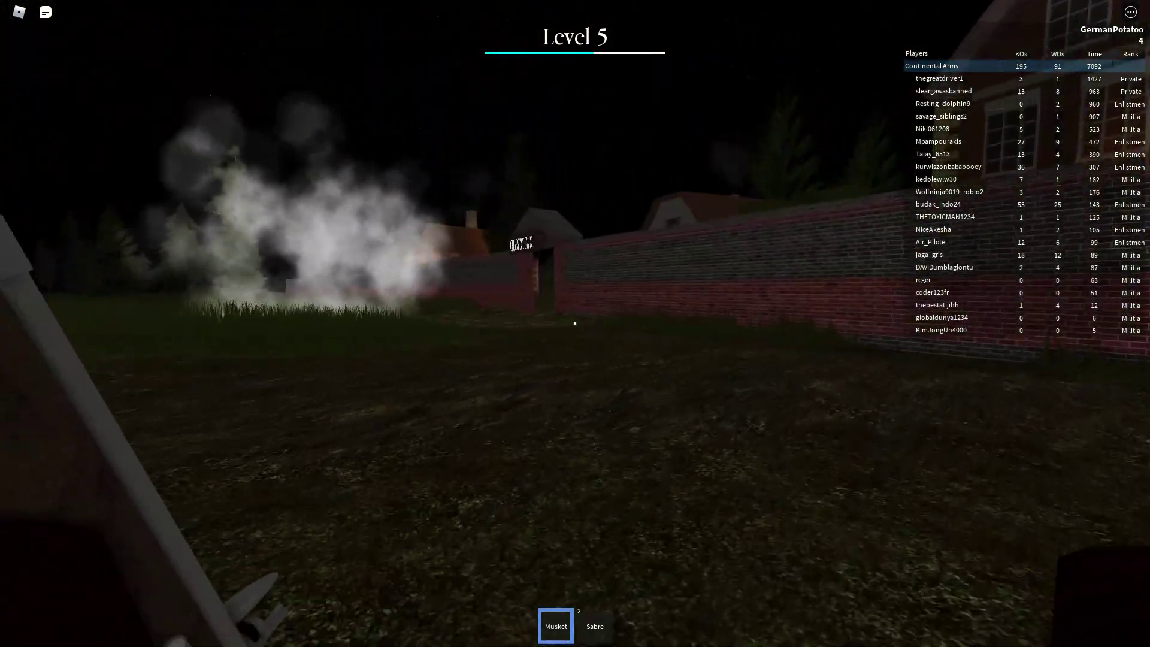
{"action": "key", "text": "w"}
{"action": "key", "text": "w"}
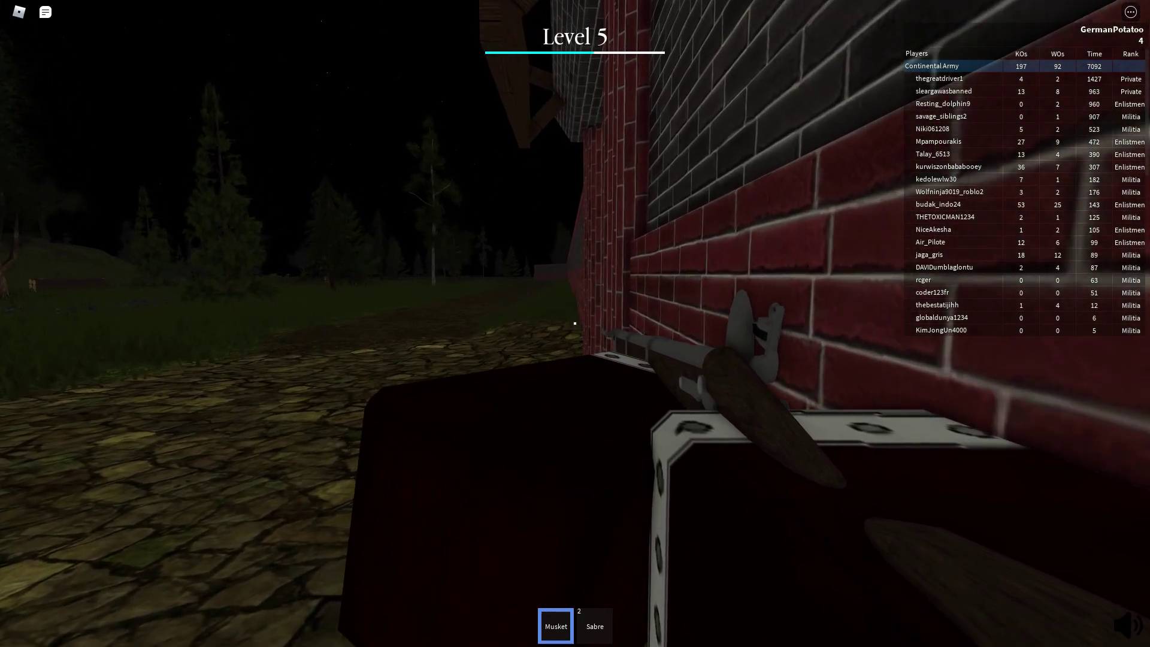
- Advance along the brick wall through the Charlestown gate and around the brick pillar
{"action": "key", "text": "w"}
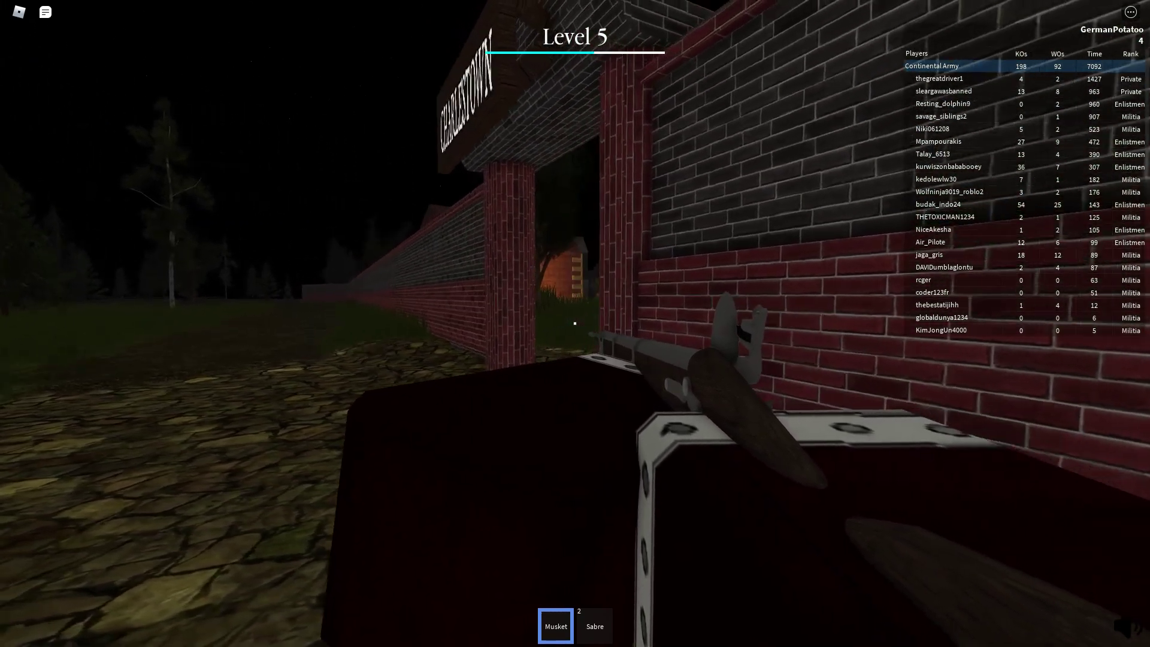
{"action": "key", "text": "w"}
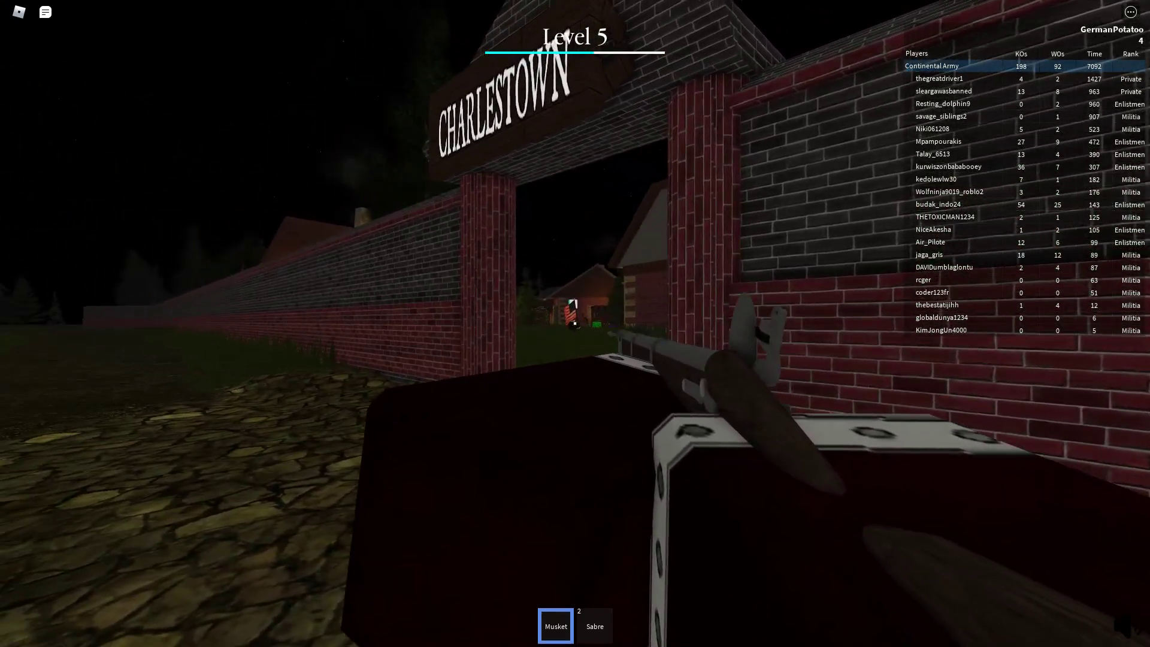
{"action": "key", "text": "w"}
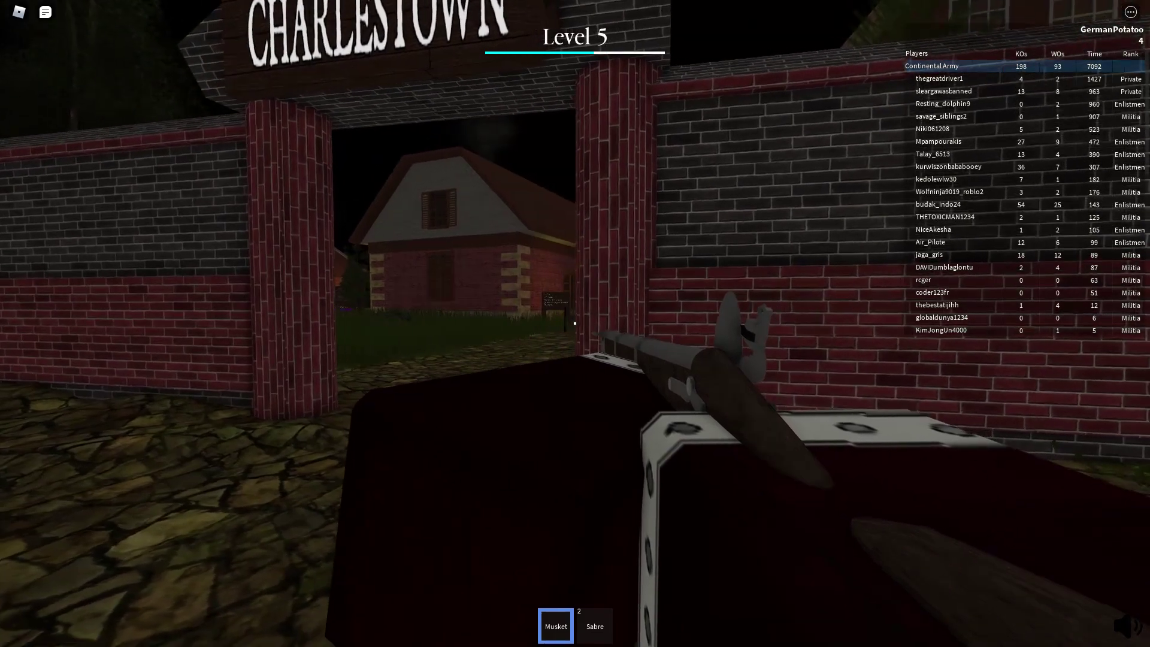
{"action": "key", "text": "w"}
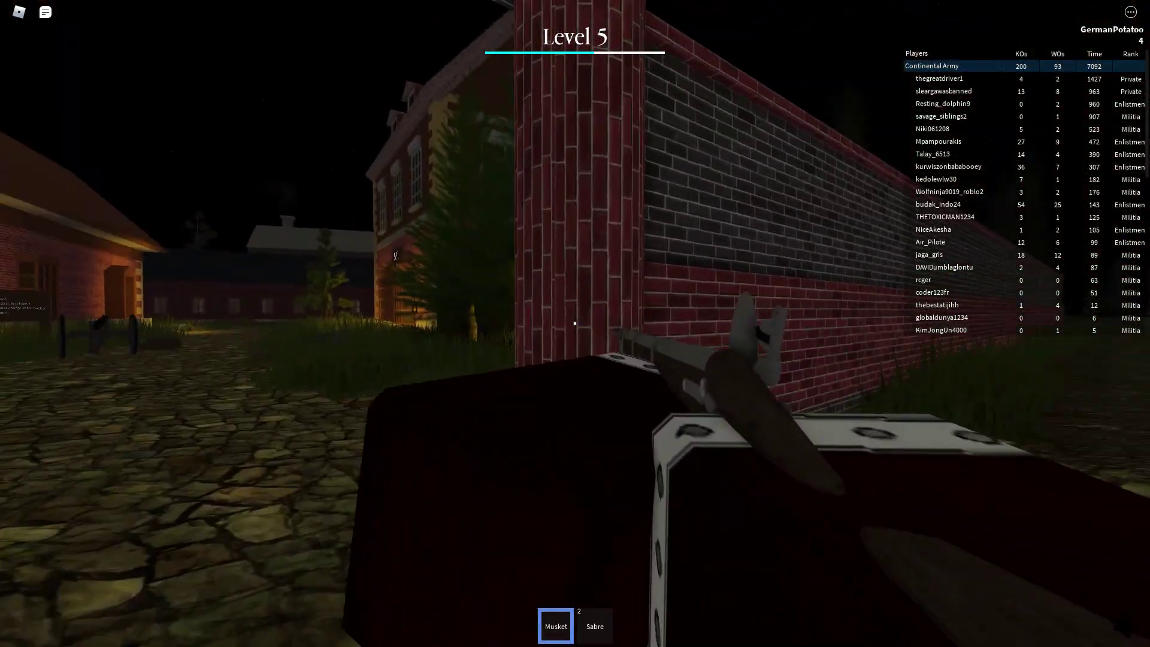
{"action": "key", "text": "w"}
{"action": "key", "text": "w"}
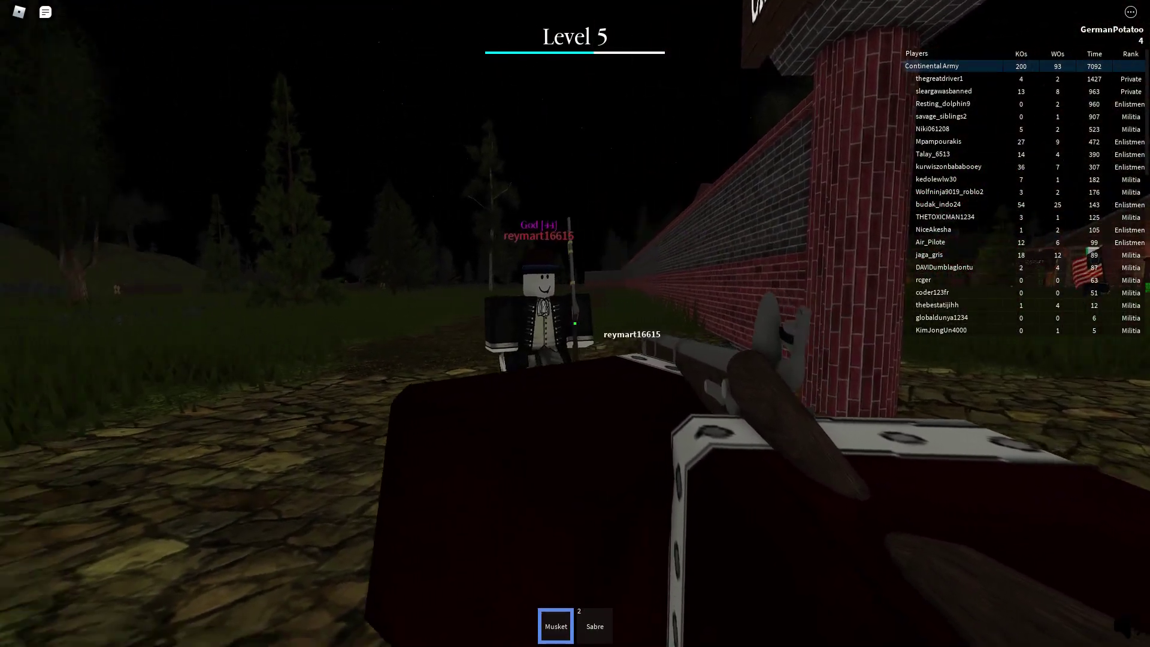
{"action": "key", "text": "w"}
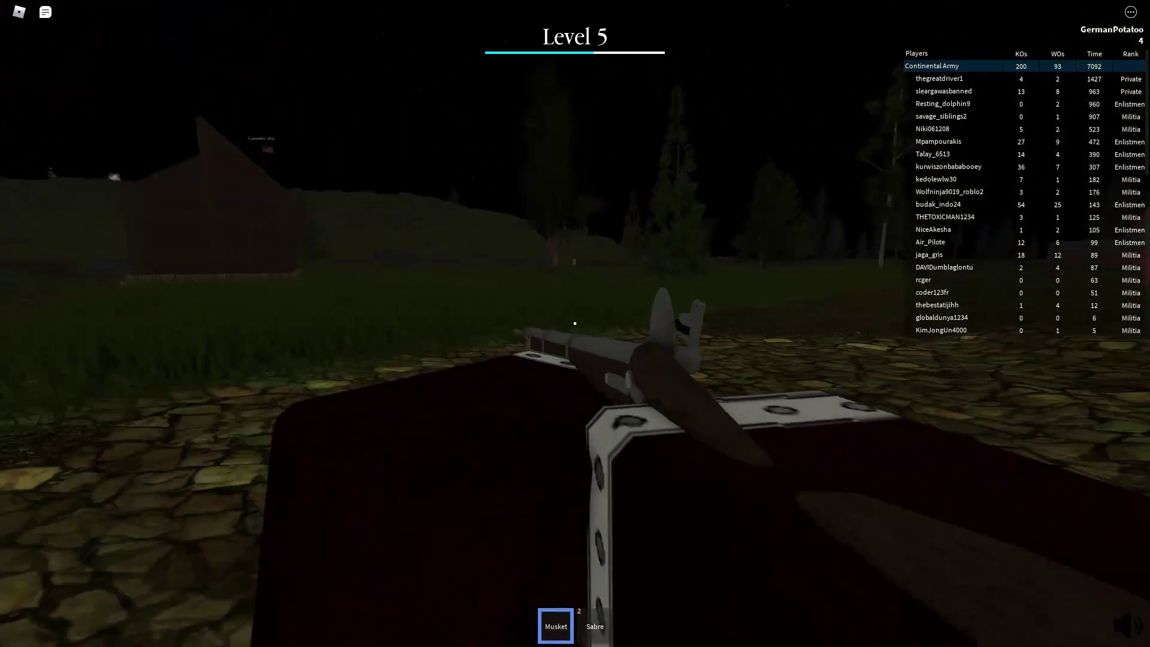
{"action": "key", "text": "w"}
{"action": "key", "text": "w"}
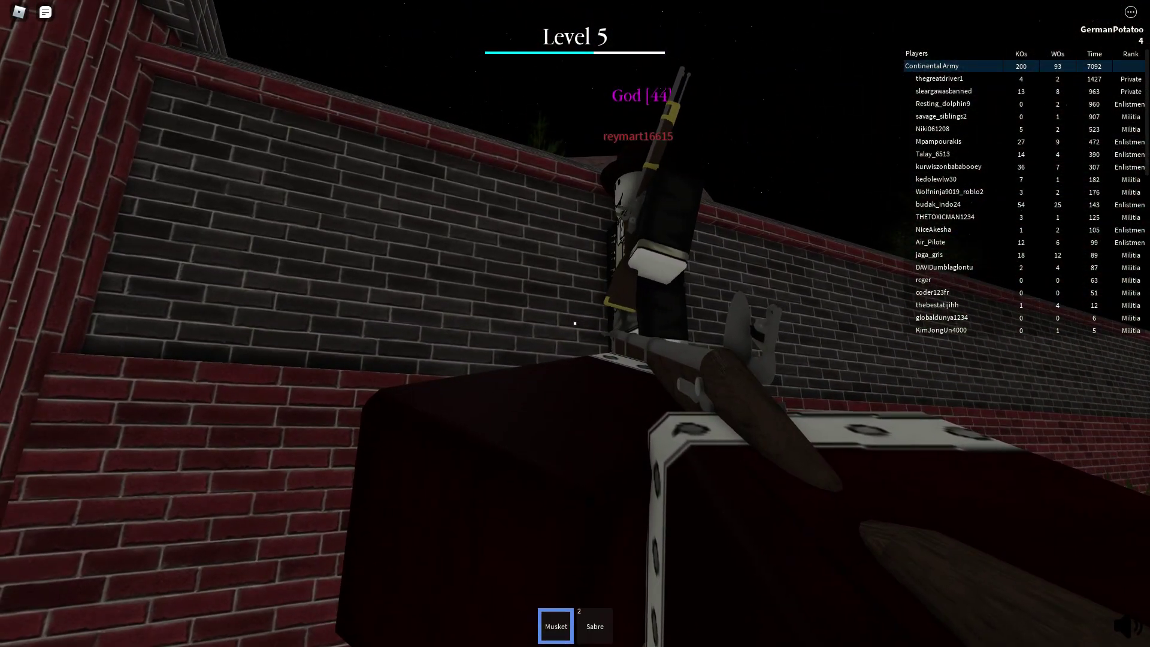
{"action": "key", "text": "s"}
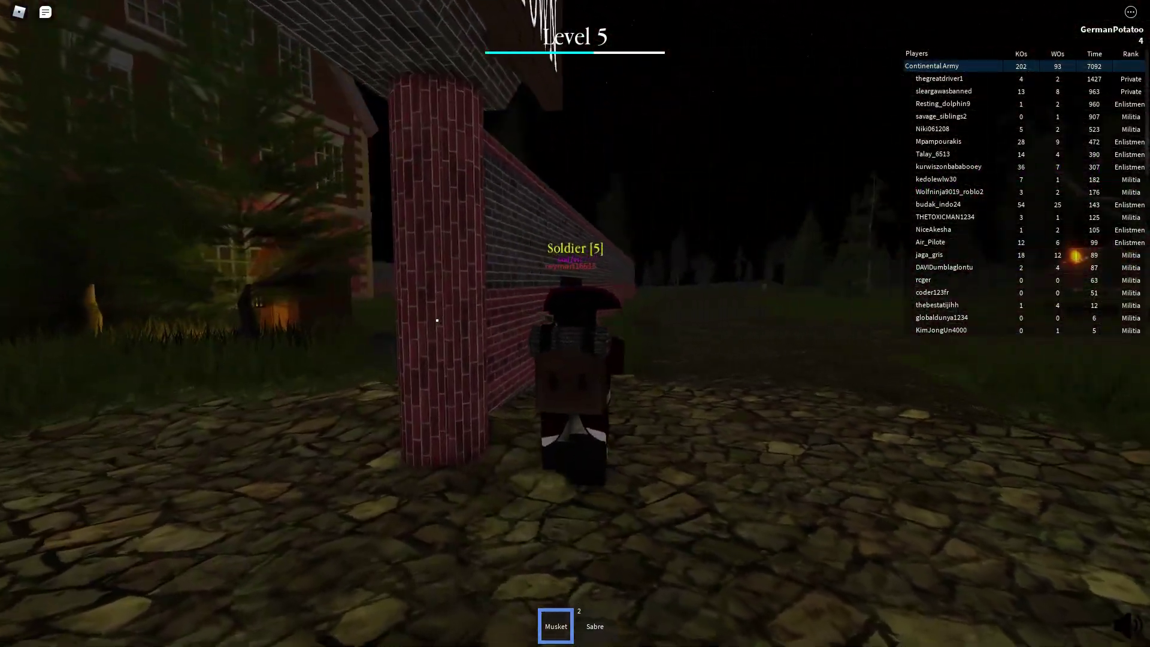
{"action": "key", "text": "w"}
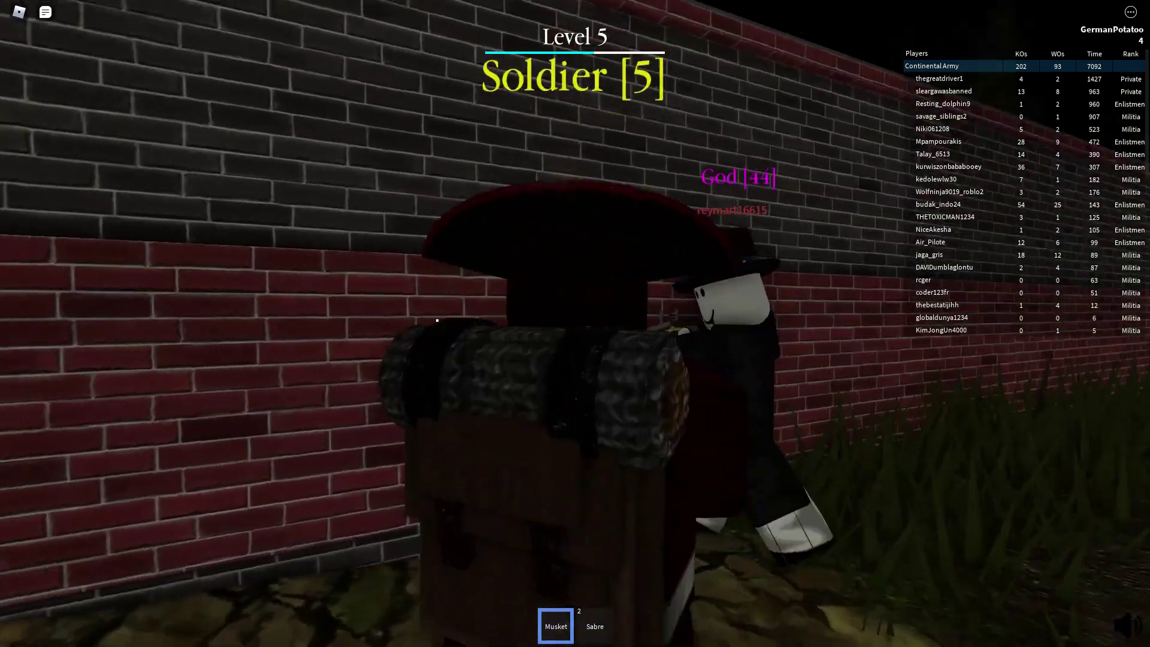
{"action": "scroll", "coordinate": [436, 319], "scroll_direction": "up", "scroll_amount": 5}
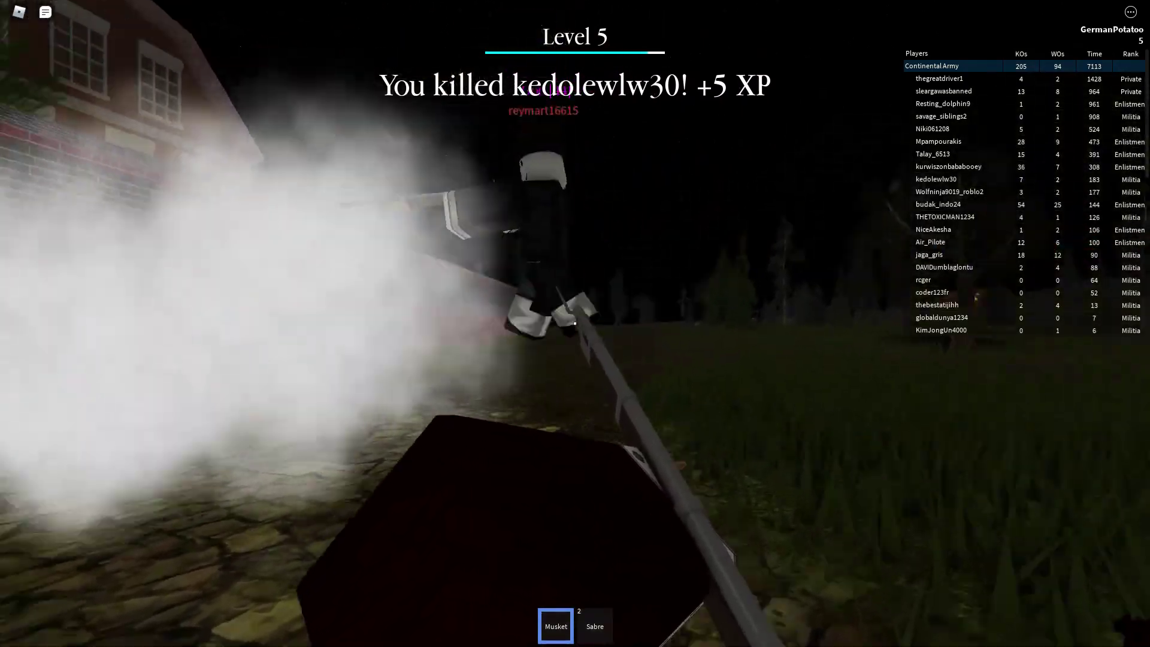
- Enter the street through the brick doorway, bayonet nearby enemies three times, and exit via the gateway
{"action": "key", "text": "w"}
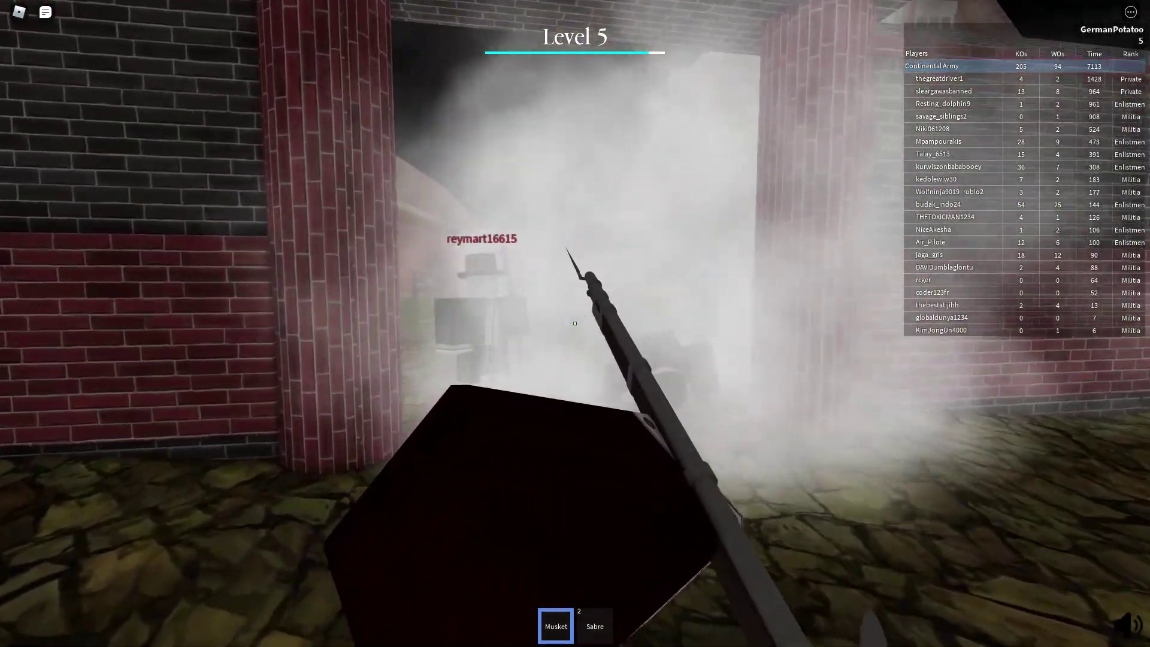
{"action": "key", "text": "w"}
{"action": "left_click", "coordinate": [575, 323]}
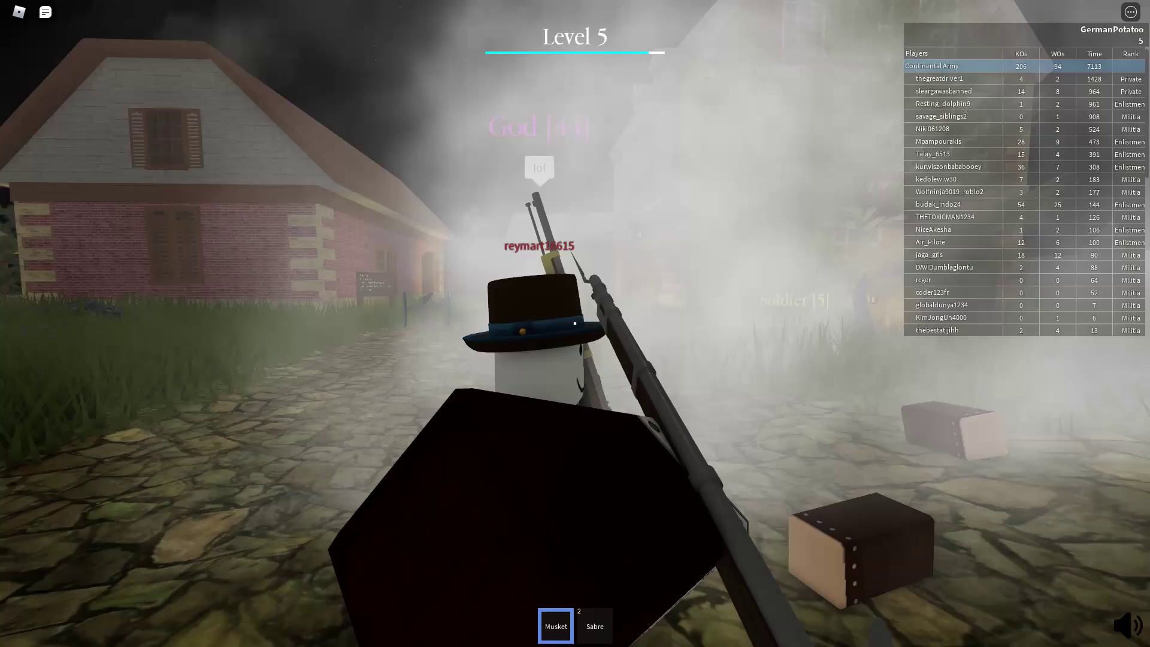
{"action": "left_click", "coordinate": [574, 323]}
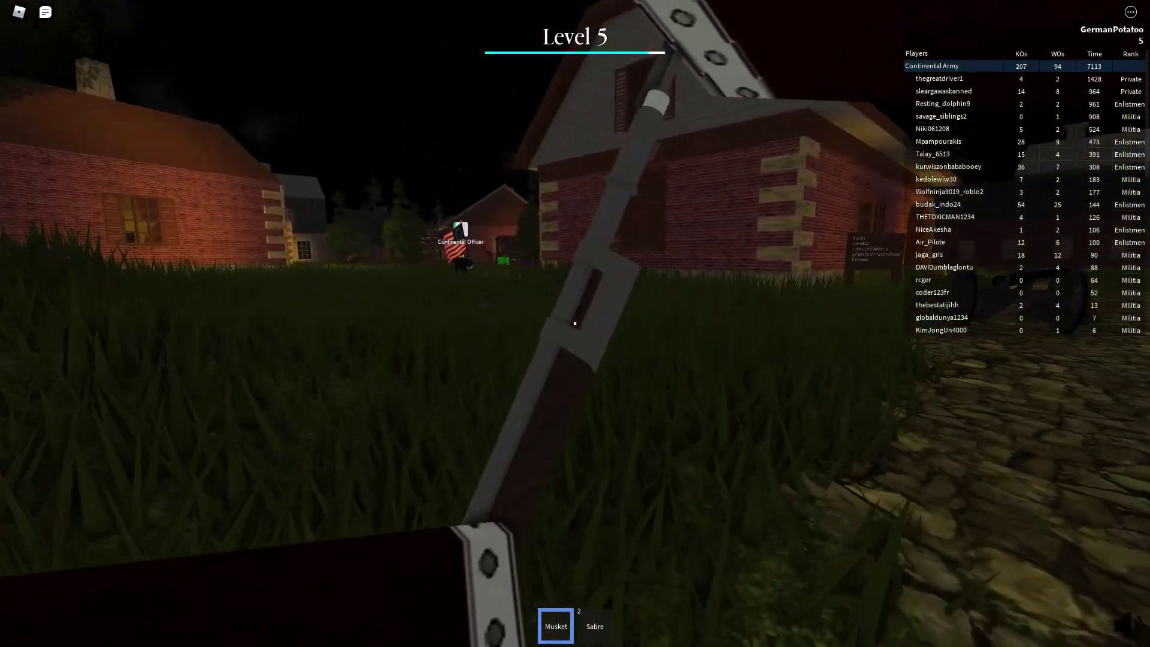
{"action": "left_click", "coordinate": [574, 323]}
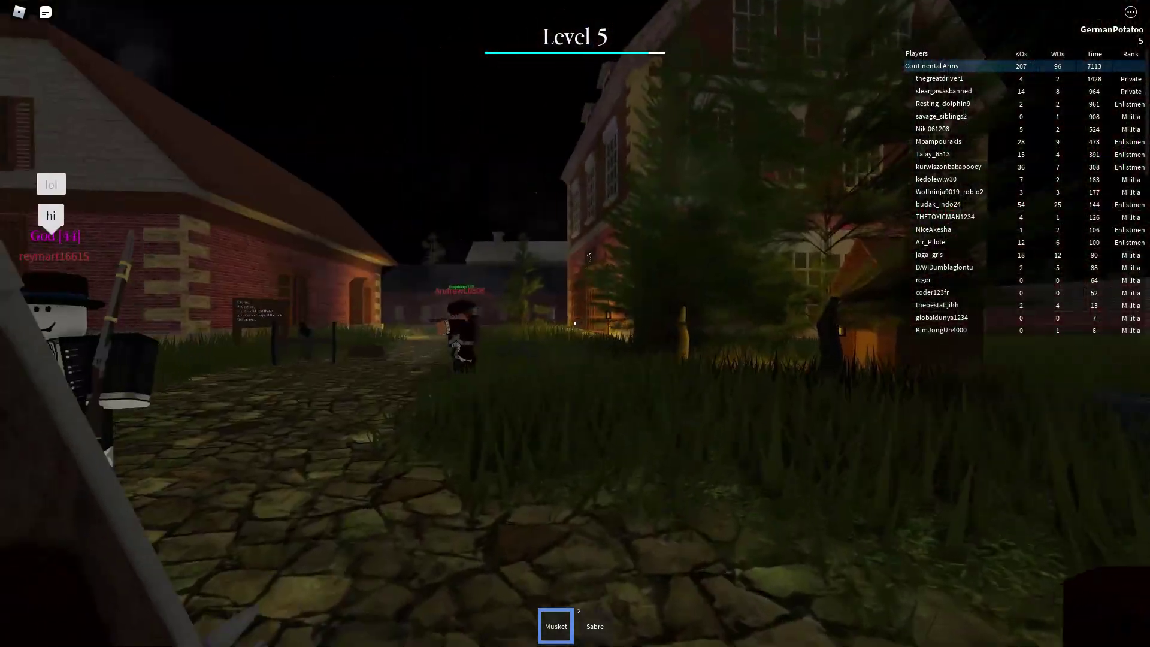
{"action": "key", "text": "w"}
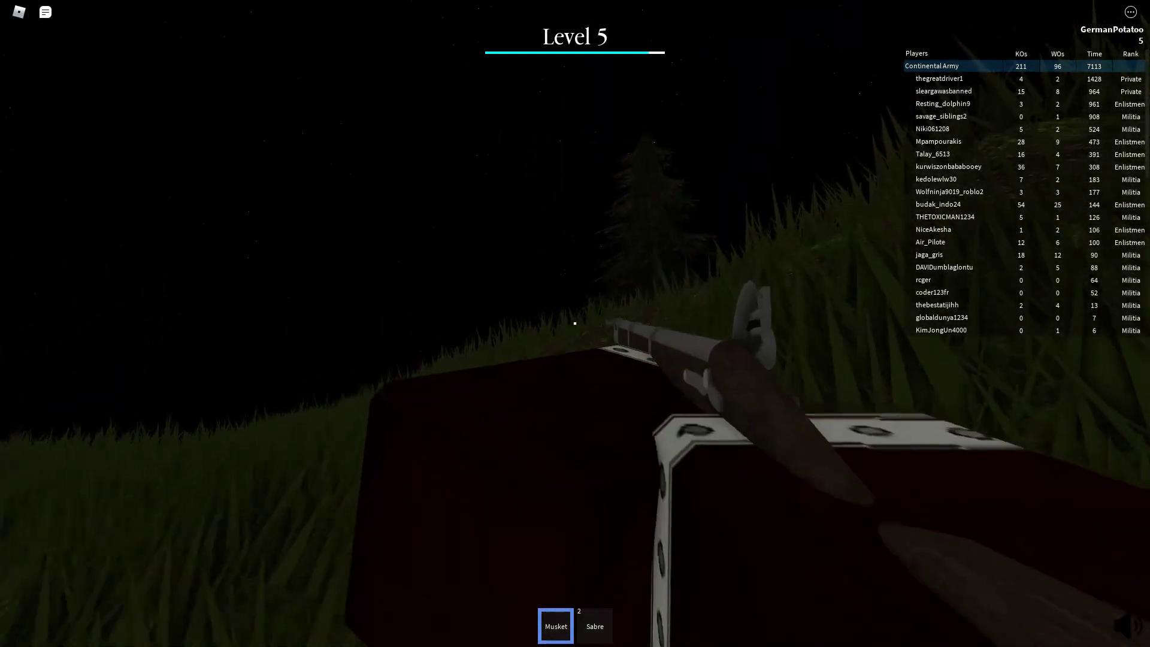
- Fire the musket at the Continental flag's defenders and switch to the sabre
{"action": "left_click", "coordinate": [575, 322]}
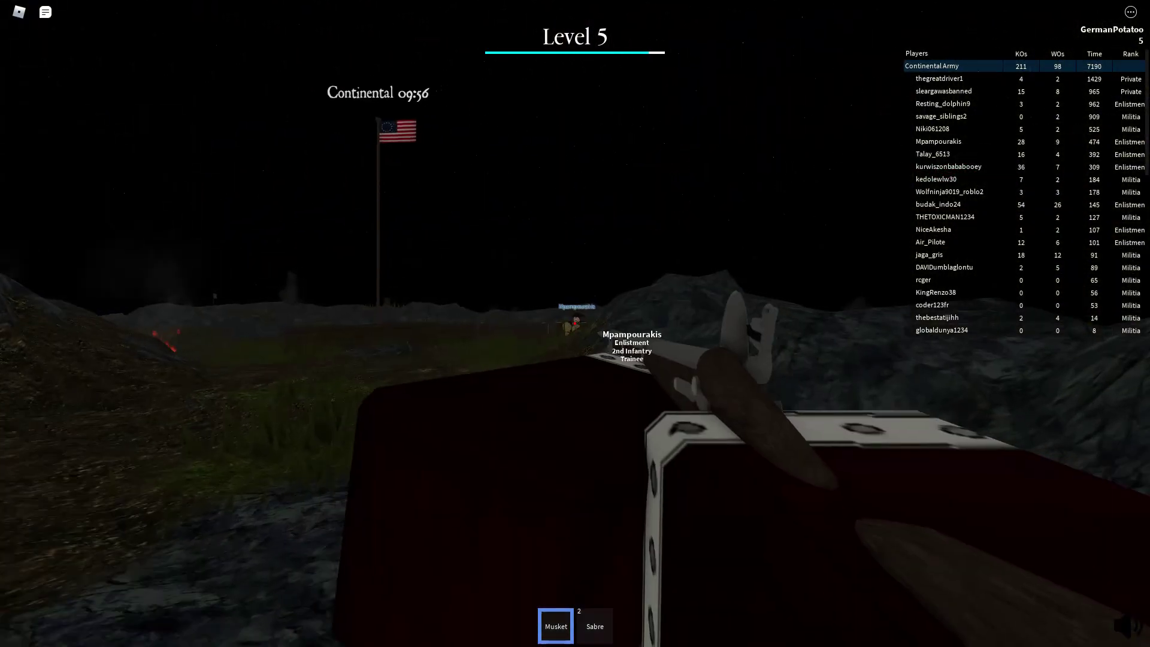
{"action": "left_click", "coordinate": [575, 323]}
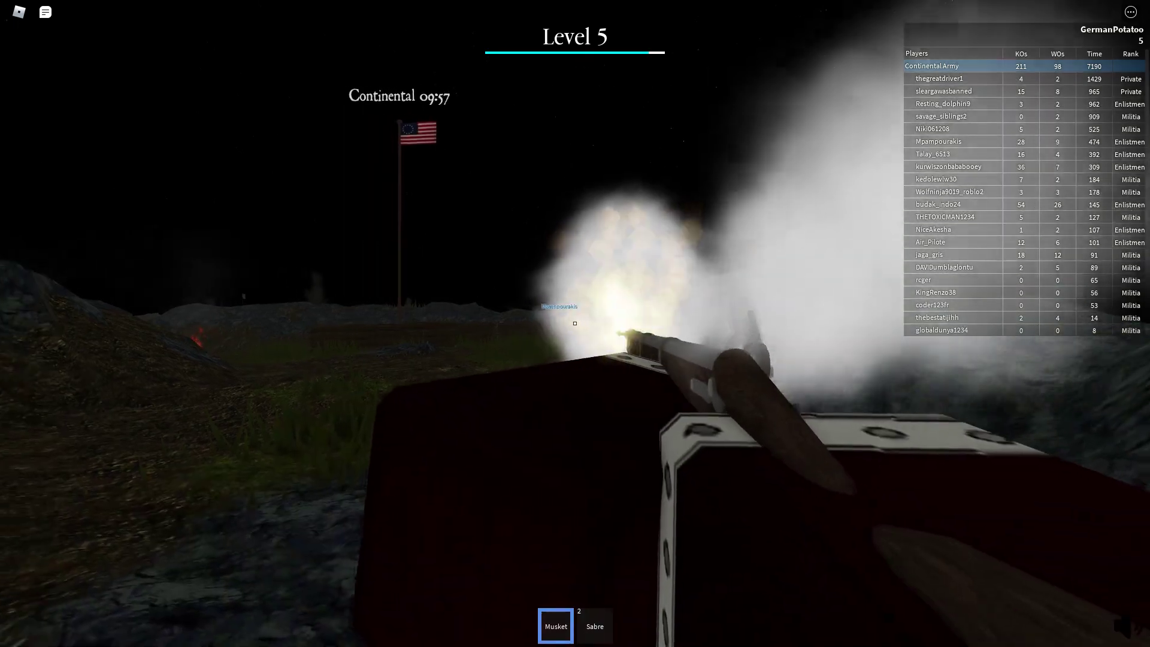
{"action": "key", "text": "2"}
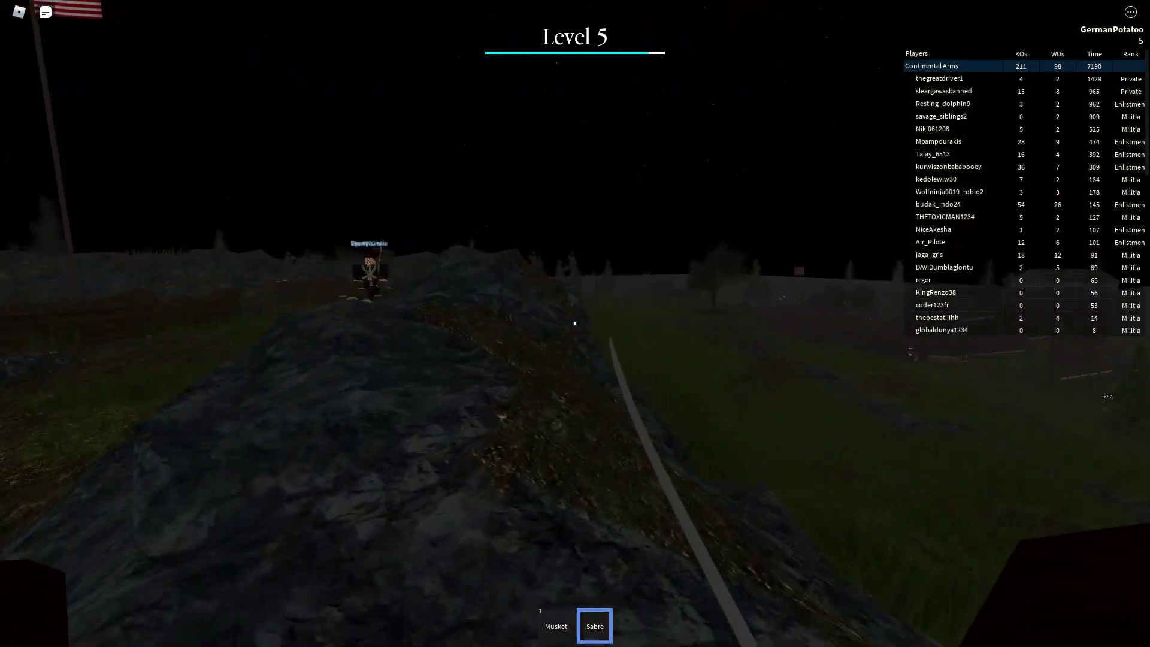
- Charge up the hill and slash the grenadier three times until he falls
{"action": "key", "text": "w"}
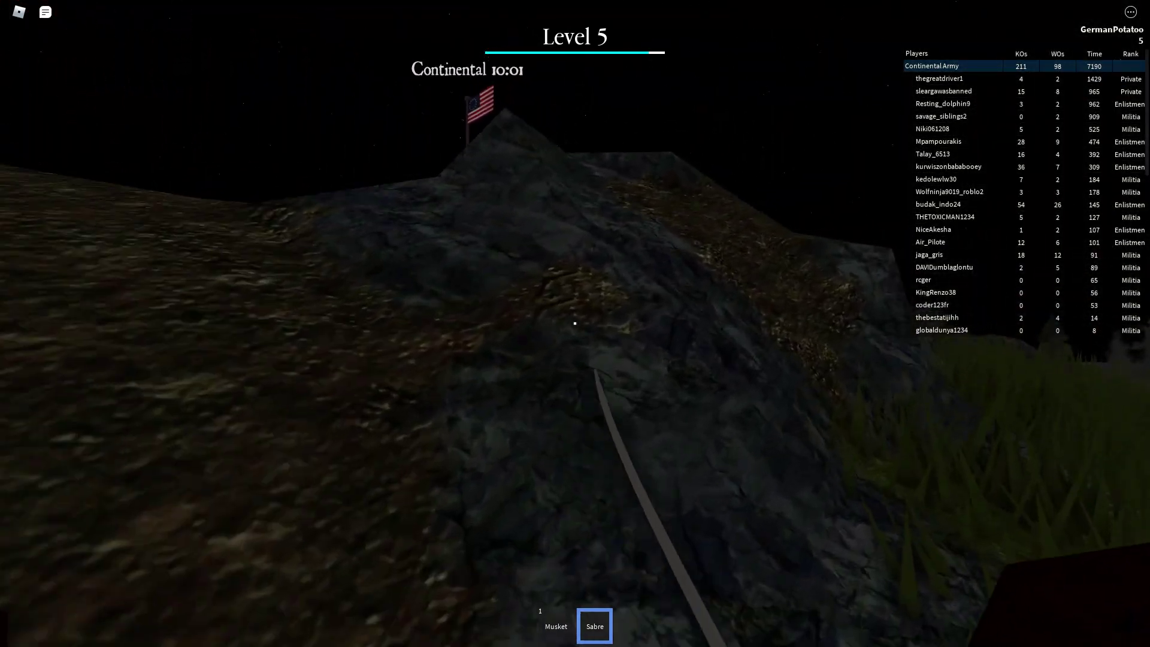
{"action": "key", "text": "w"}
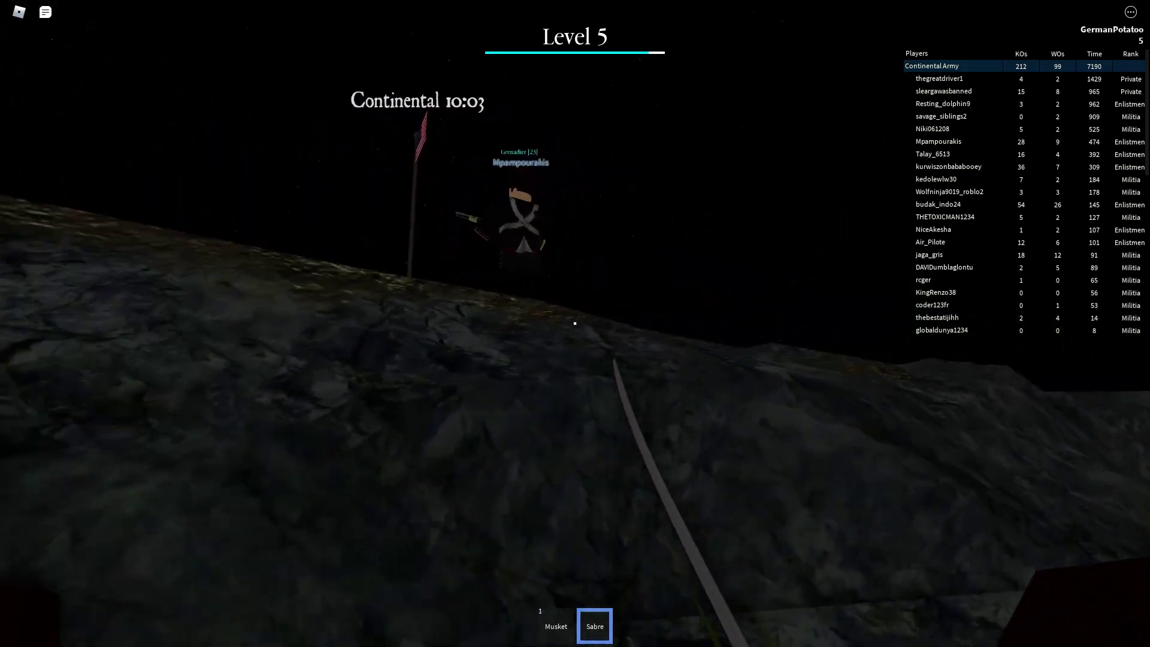
{"action": "key", "text": "w"}
{"action": "key", "text": "w"}
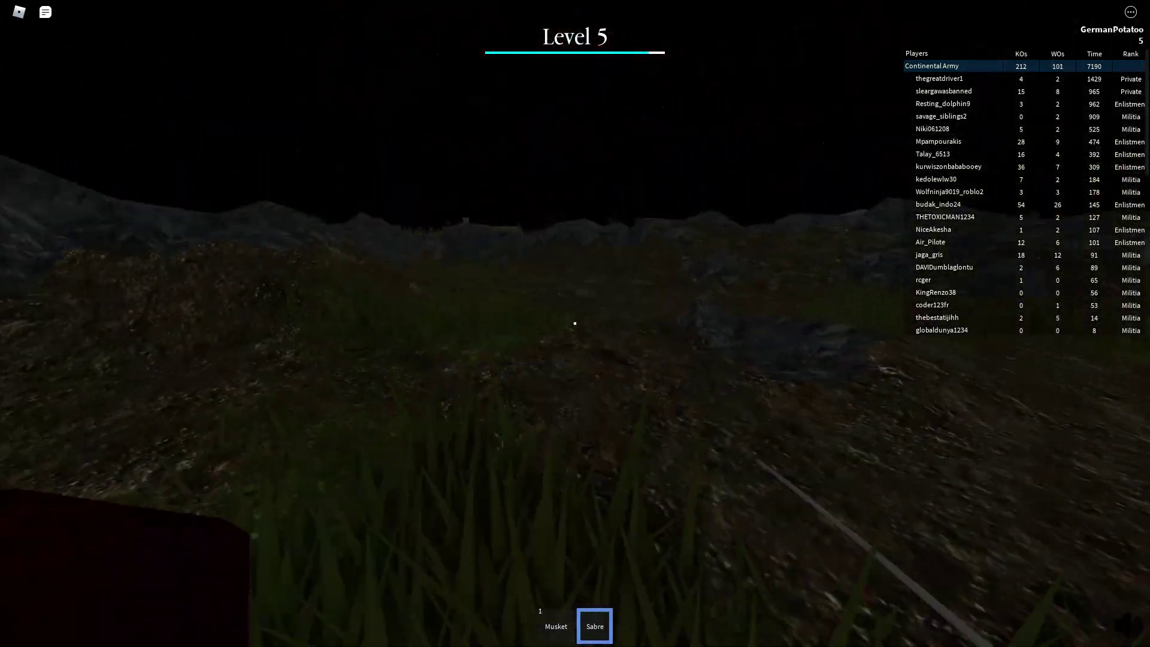
{"action": "left_click", "coordinate": [575, 324]}
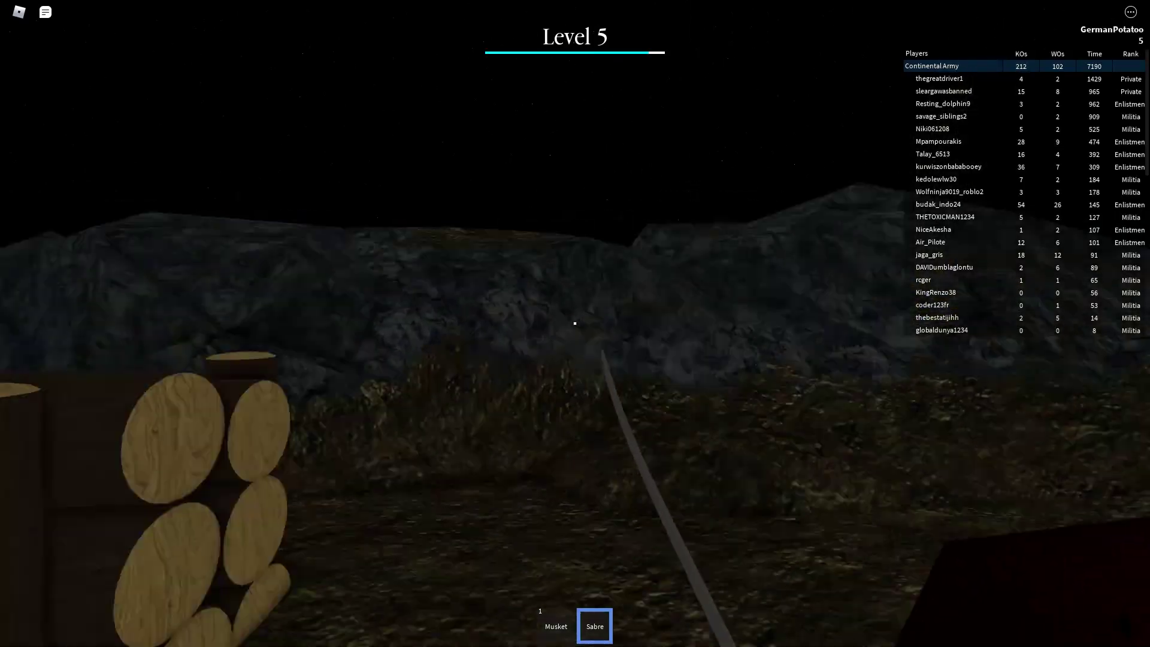
{"action": "left_click", "coordinate": [575, 323]}
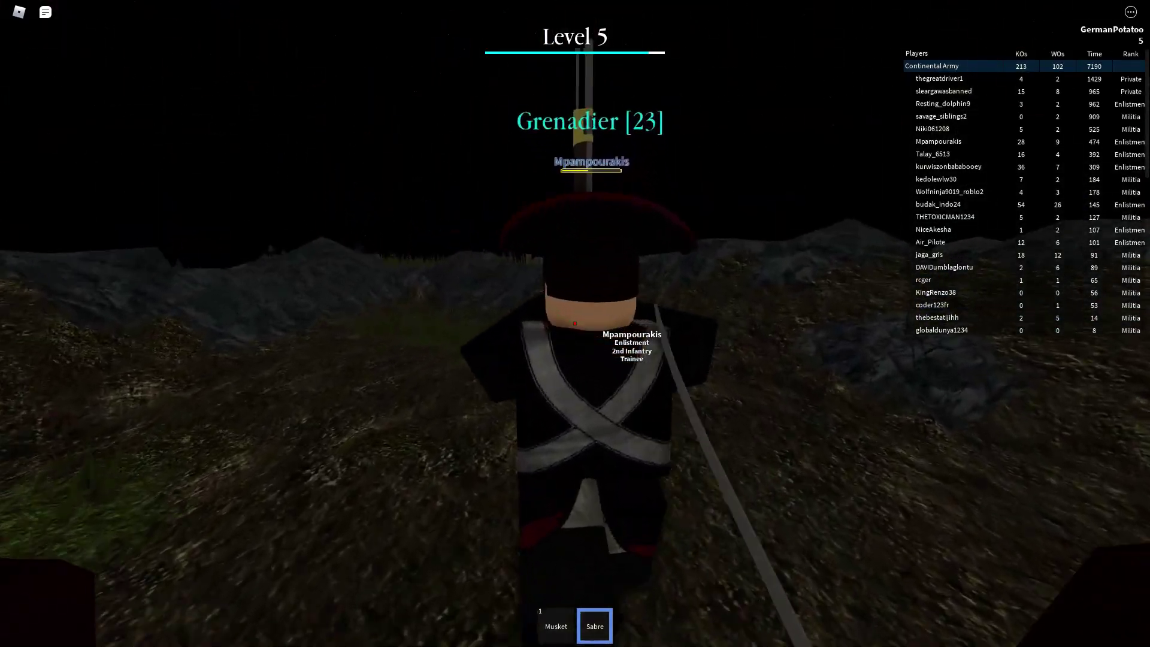
{"action": "left_click", "coordinate": [575, 323]}
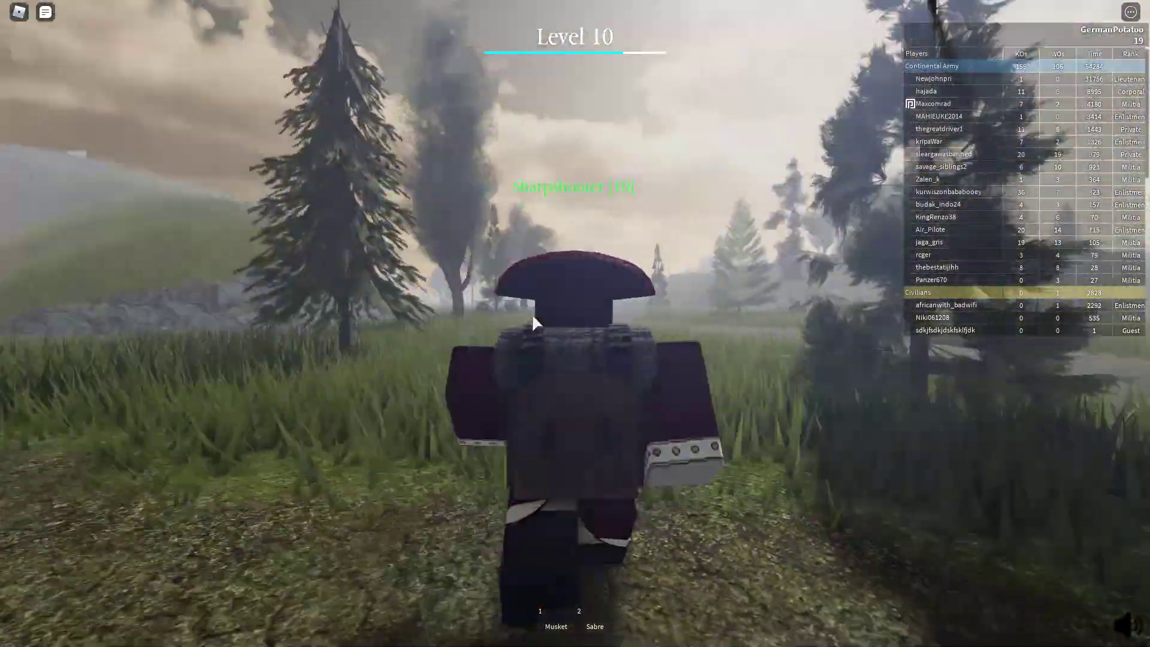
- Walk forward across the dark grass toward the wooded hill
{"action": "key", "text": "w"}
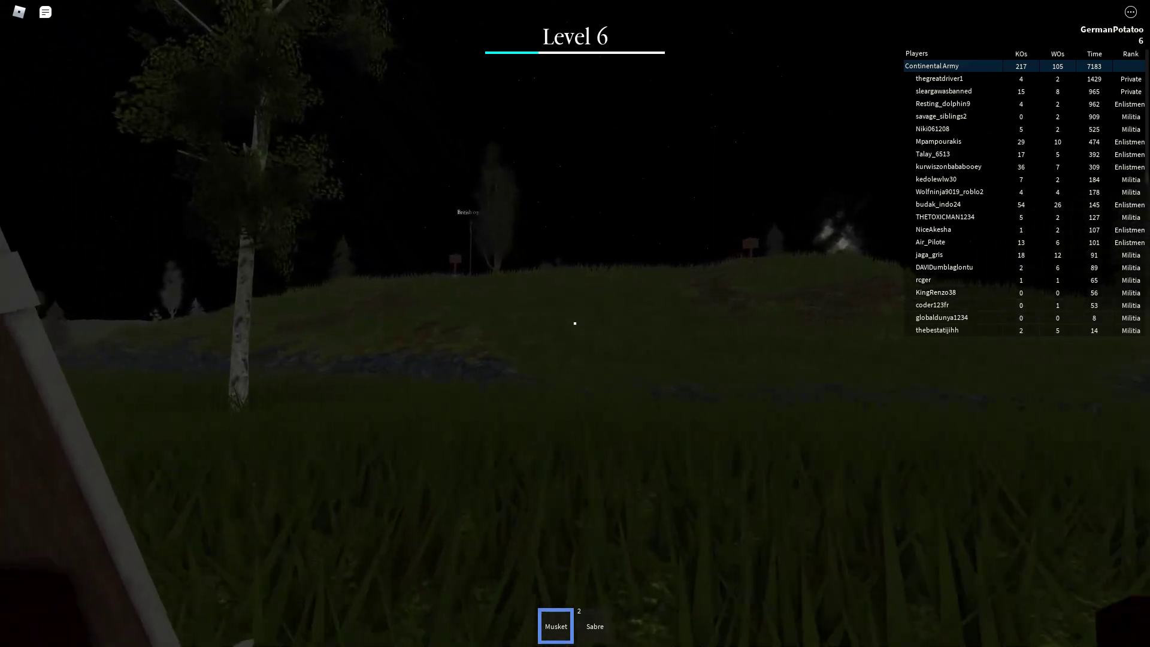
- Move past the British flag and tree, climb the grassy hill, and aim the musket over cover
{"action": "key", "text": "w"}
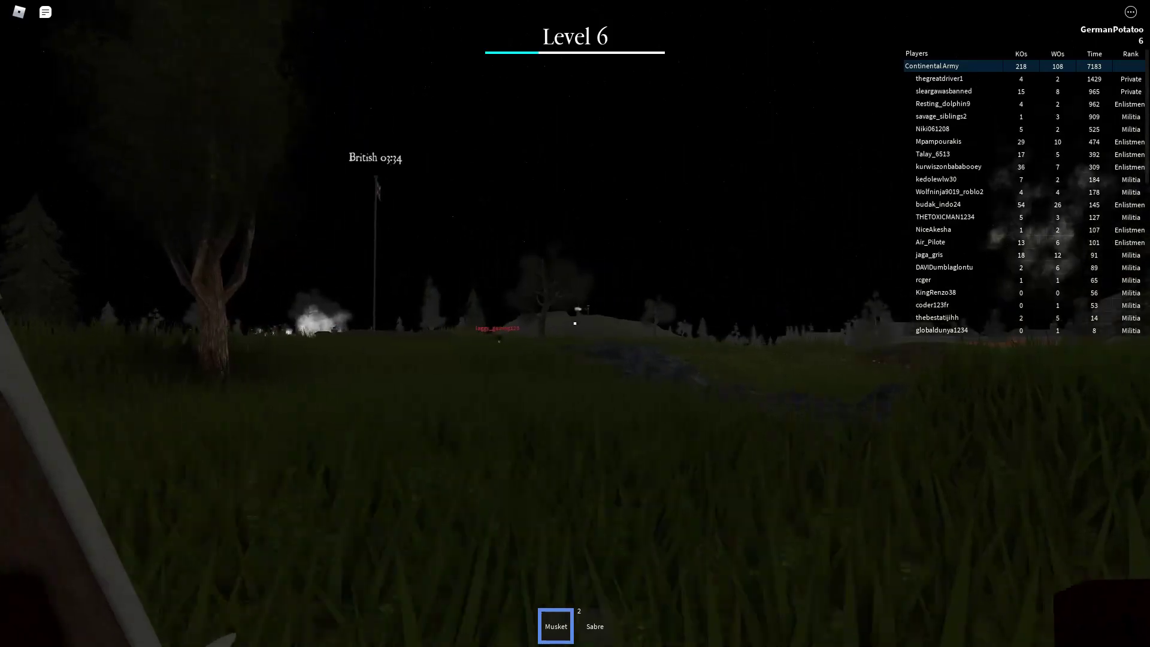
{"action": "key", "text": "w"}
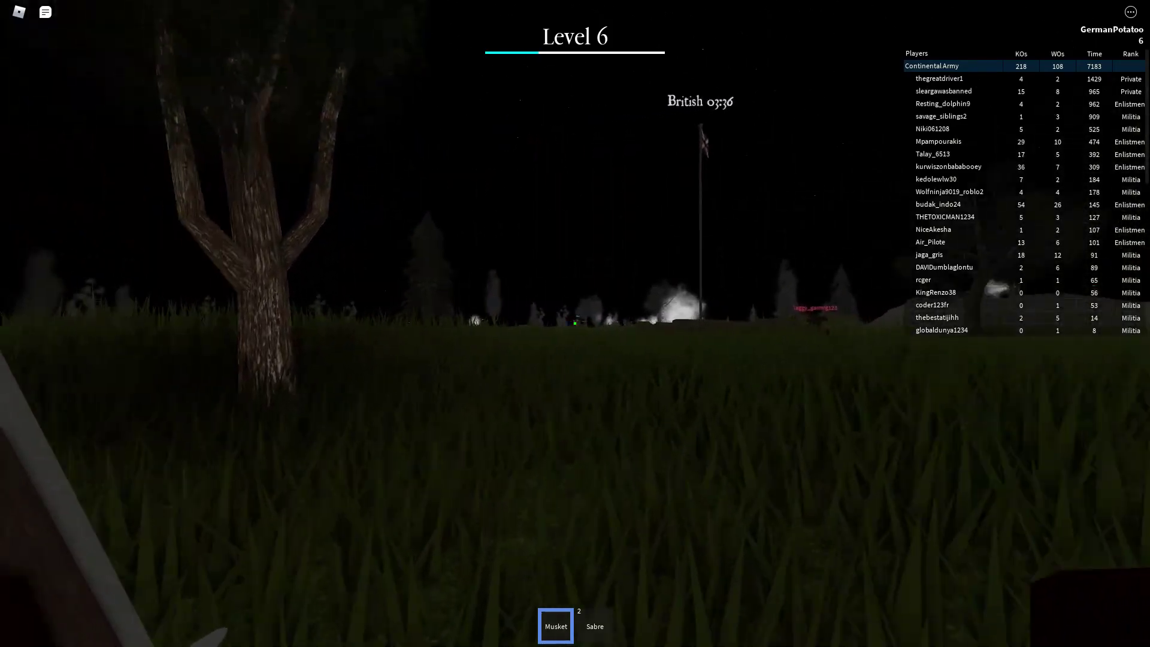
{"action": "key", "text": "w"}
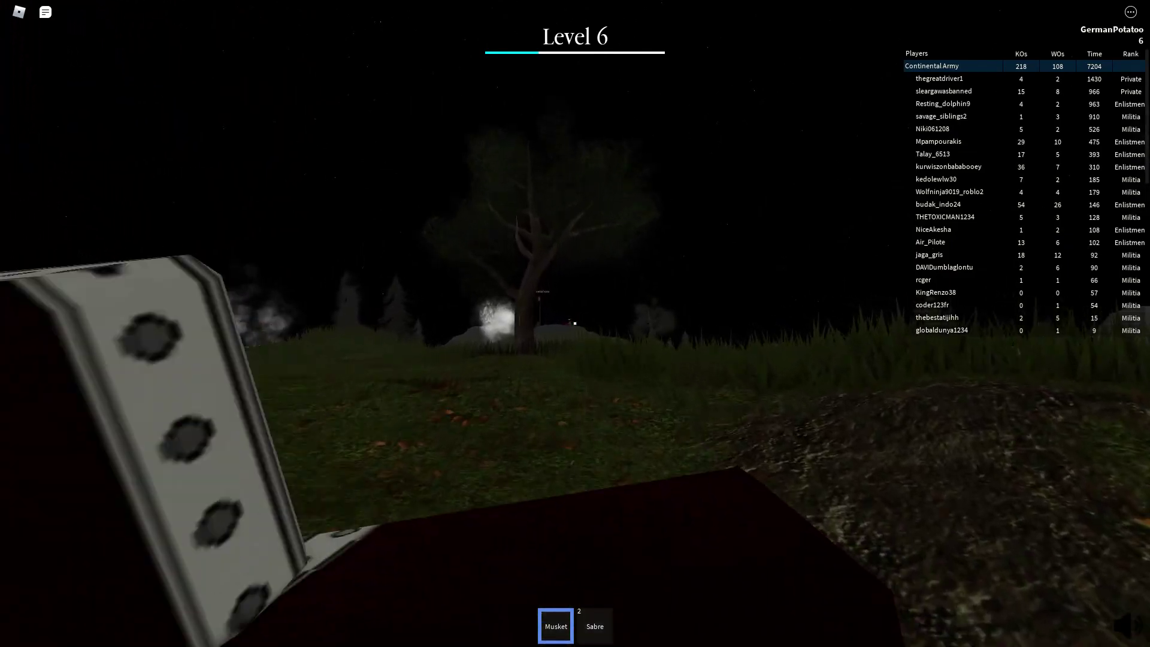
{"action": "key", "text": "w"}
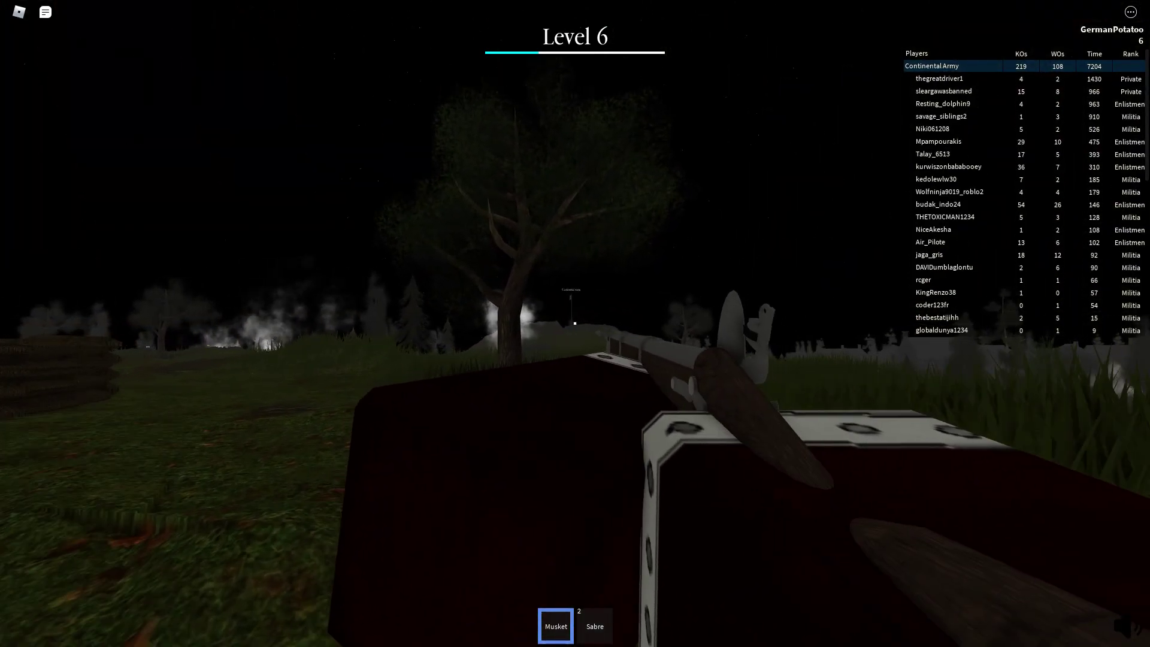
{"action": "key", "text": "w"}
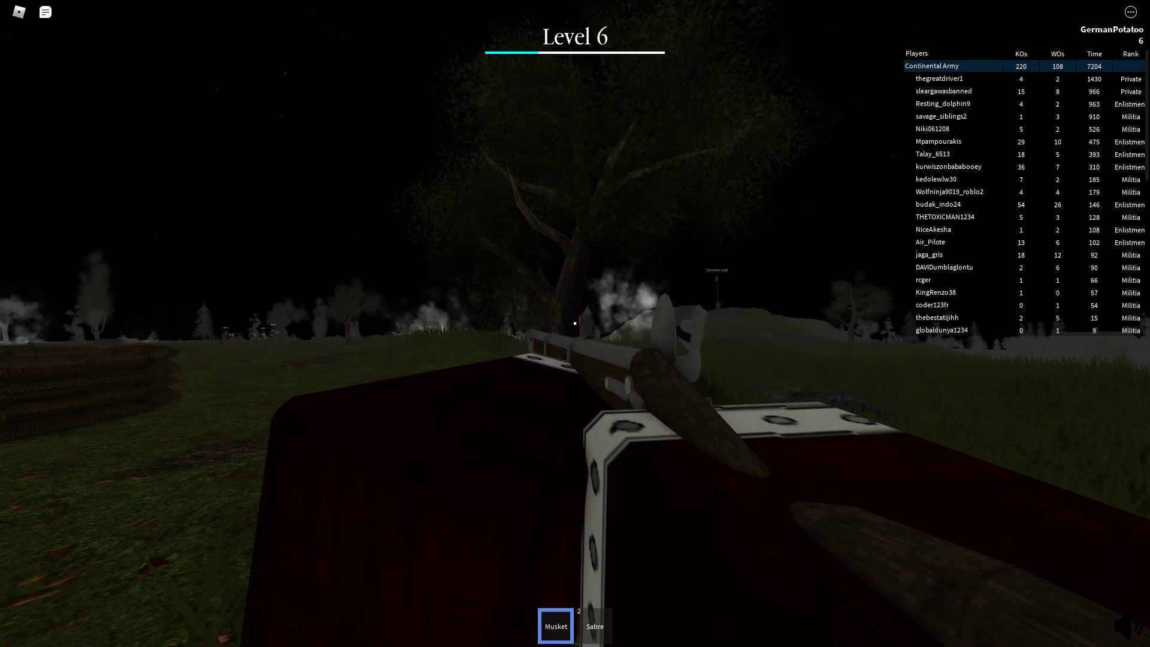
{"action": "key", "text": "w"}
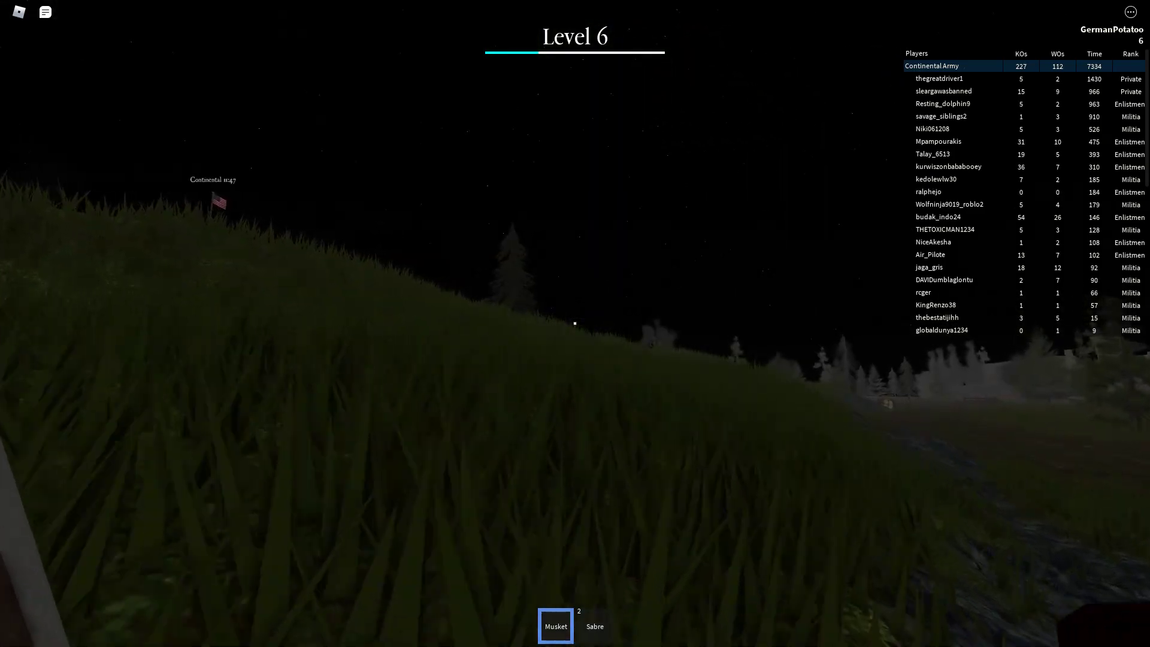
{"action": "left_click", "coordinate": [576, 323]}
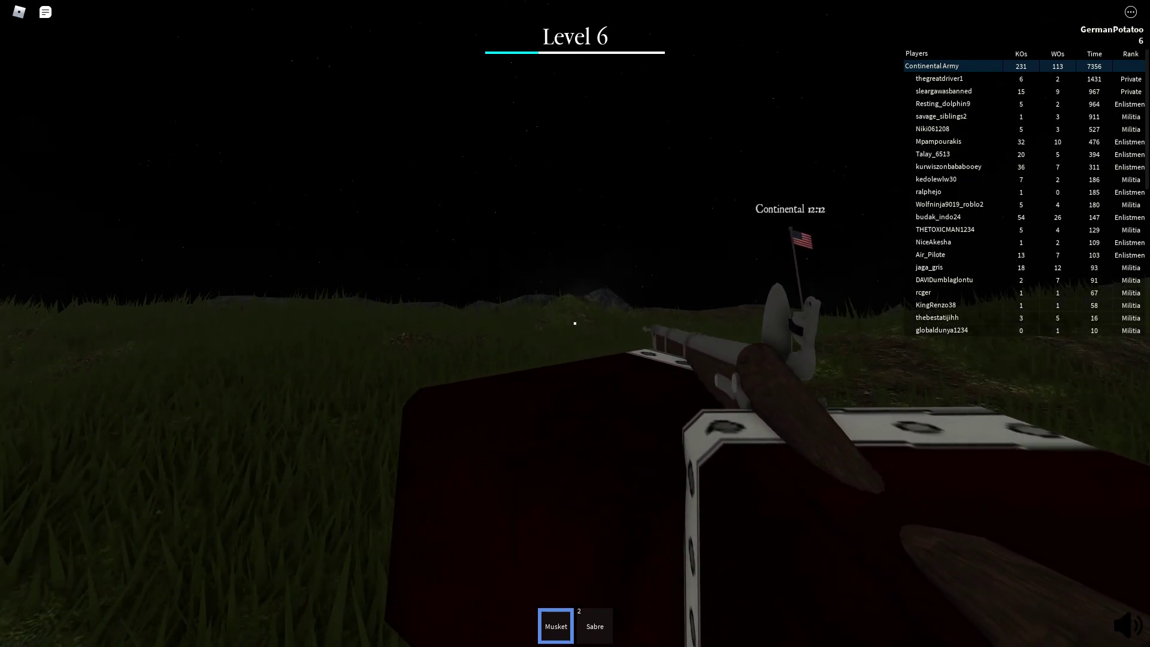
- Fire toward the Continental flag, reload, kill an enemy for +8 XP, and draw the sabre
{"action": "left_click", "coordinate": [575, 324]}
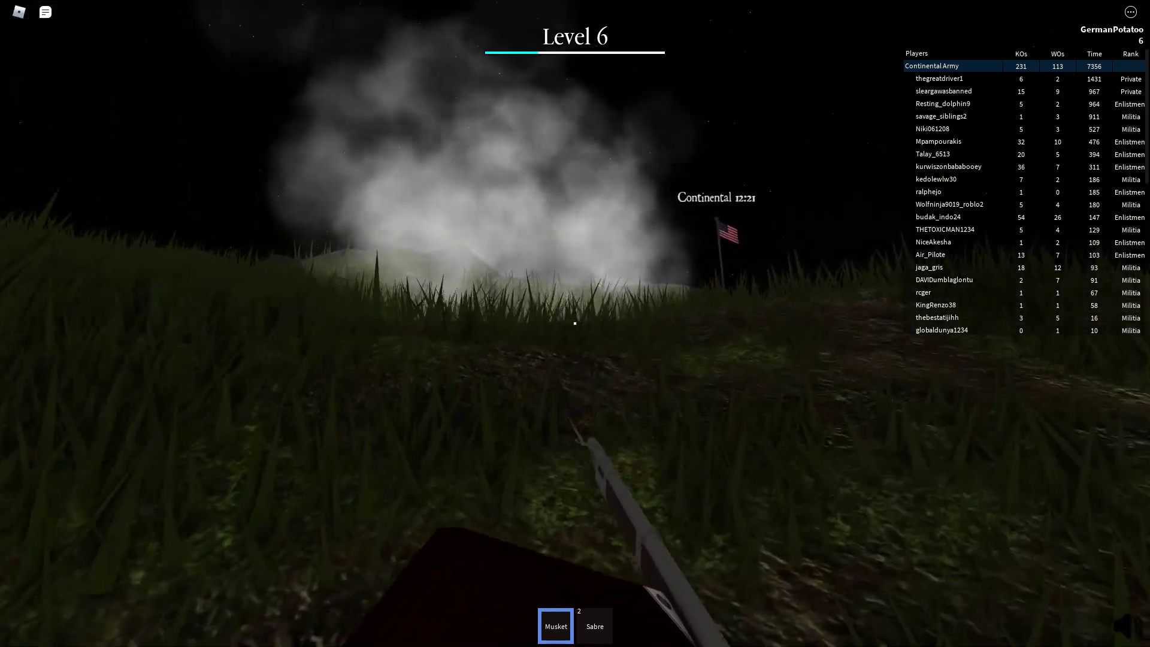
{"action": "key", "text": "r"}
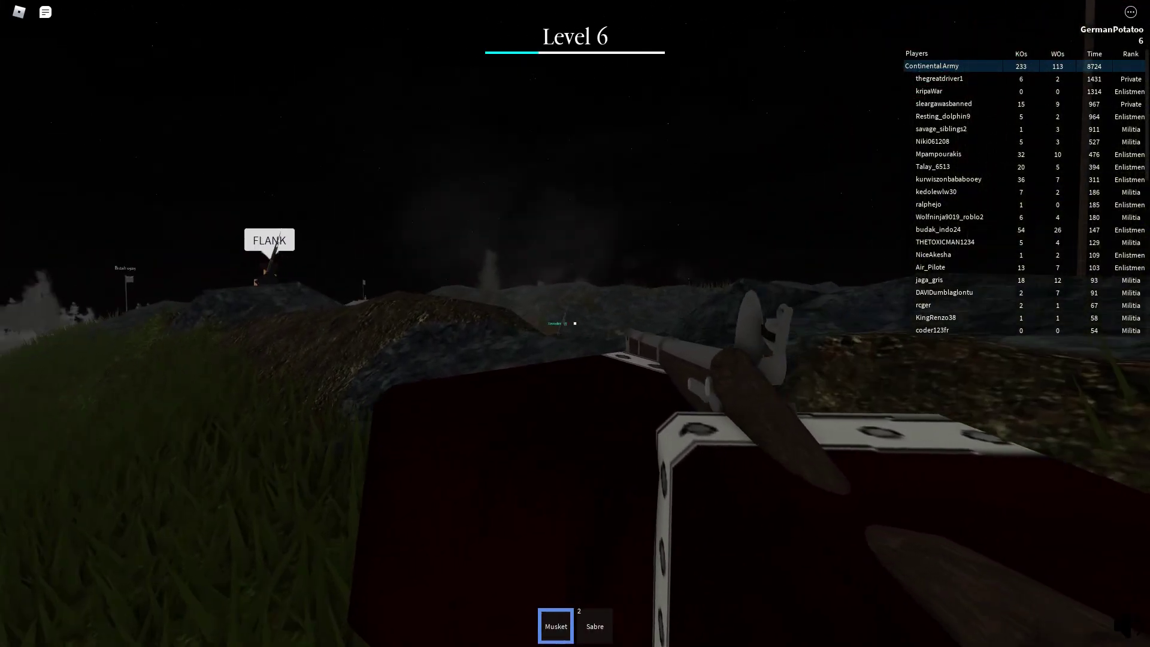
{"action": "left_click", "coordinate": [575, 324]}
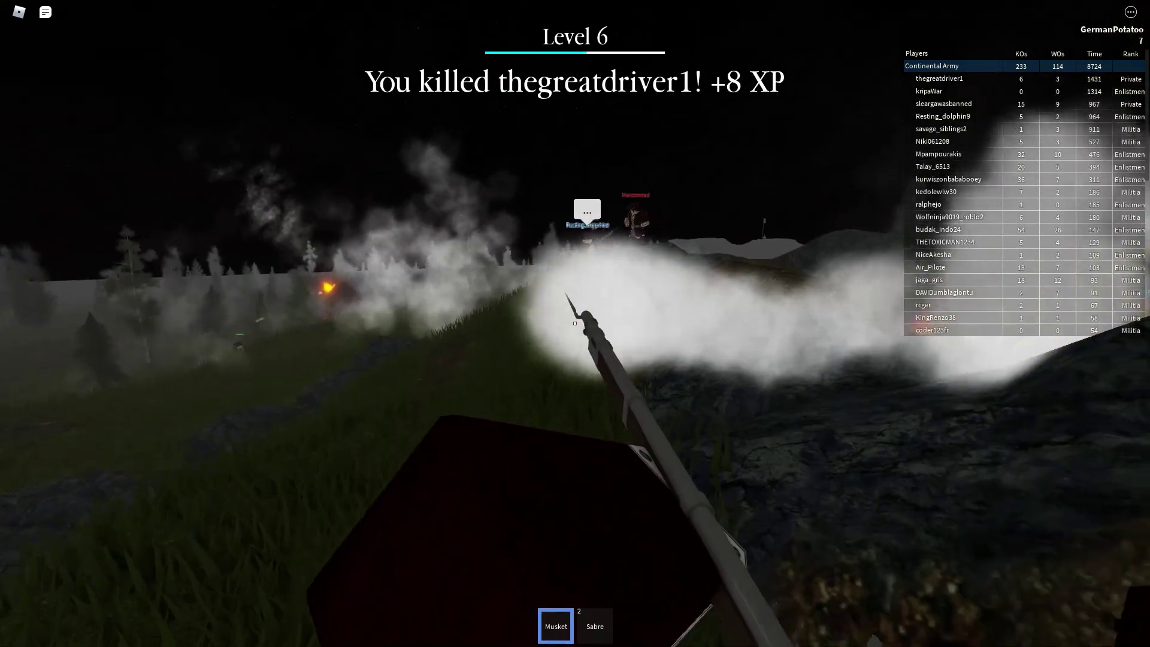
{"action": "key", "text": "2"}
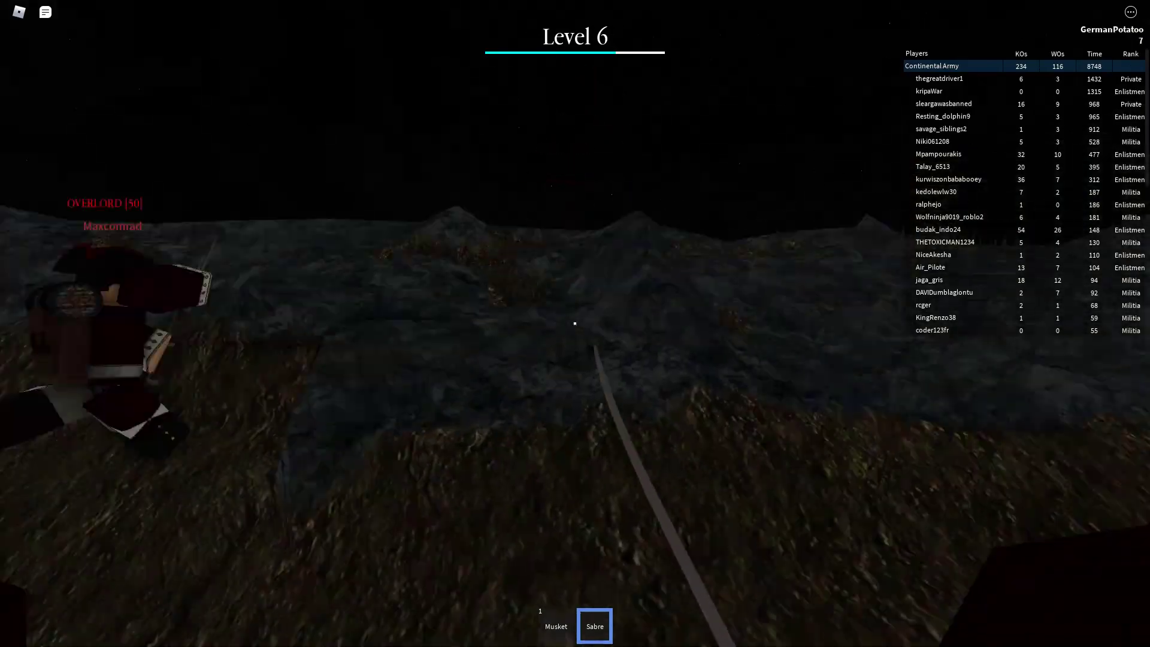
- Strike nearby enemies twice with the sabre, fire the musket at an approaching enemy, then redraw the sabre
{"action": "left_click", "coordinate": [575, 322]}
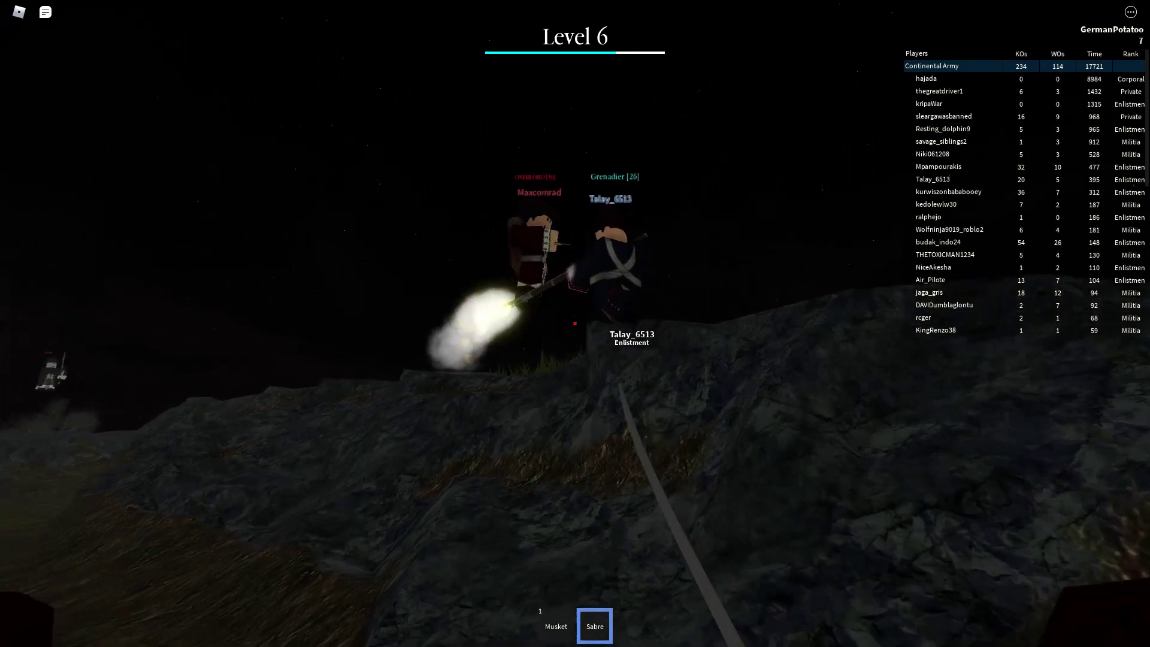
{"action": "left_click", "coordinate": [575, 322]}
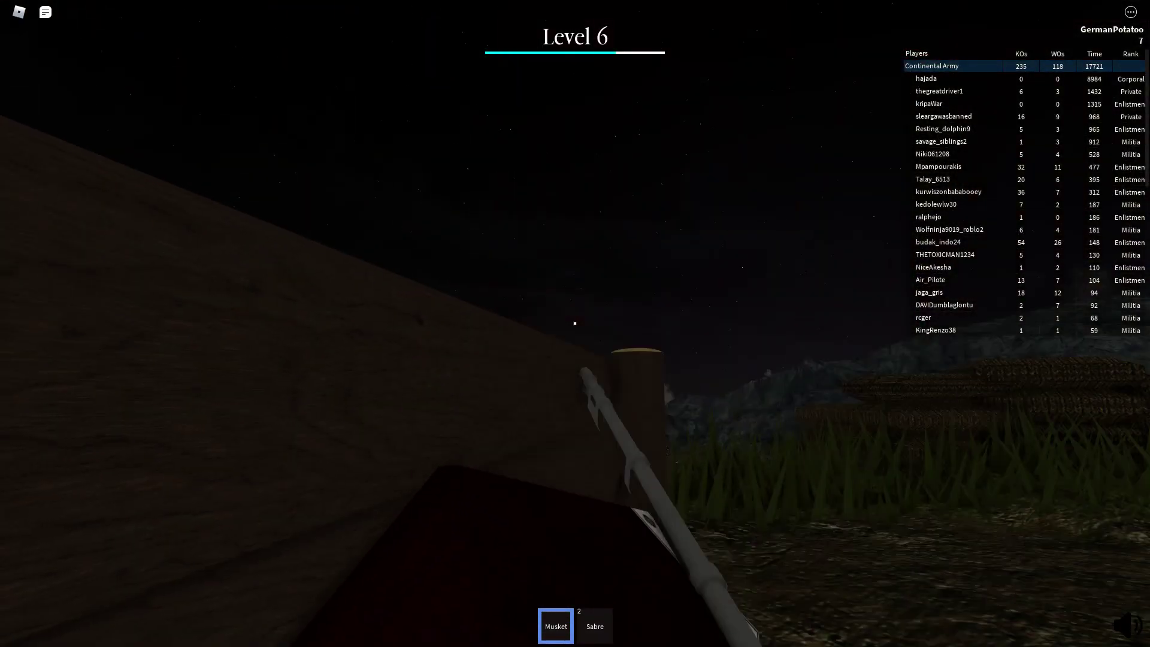
{"action": "left_click", "coordinate": [575, 324]}
{"action": "key", "text": "2"}
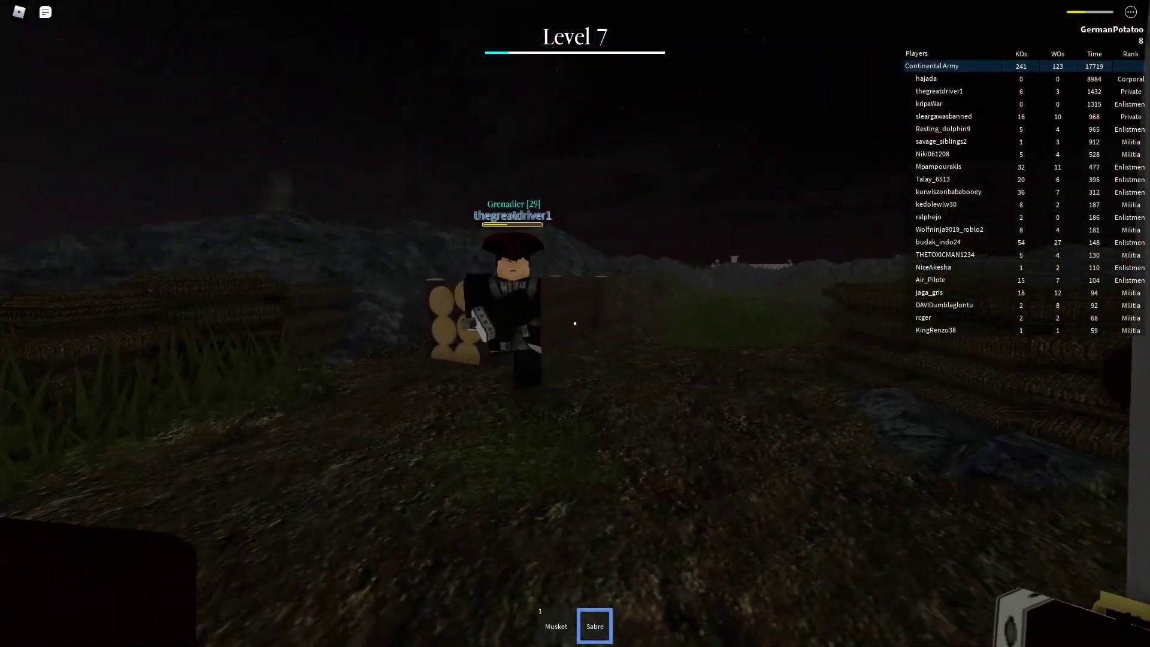
- Slash the grenadier with the sabre for +9 XP, then fire the musket at Continentals
{"action": "left_click", "coordinate": [575, 323]}
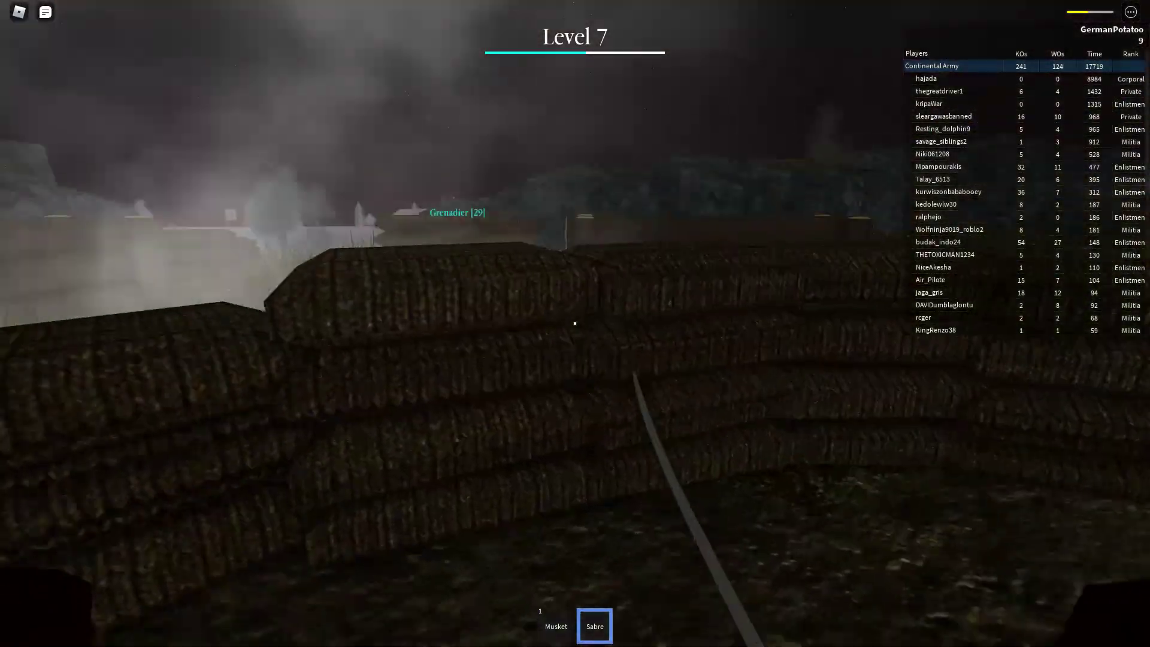
{"action": "key", "text": "1"}
{"action": "left_click", "coordinate": [575, 324]}
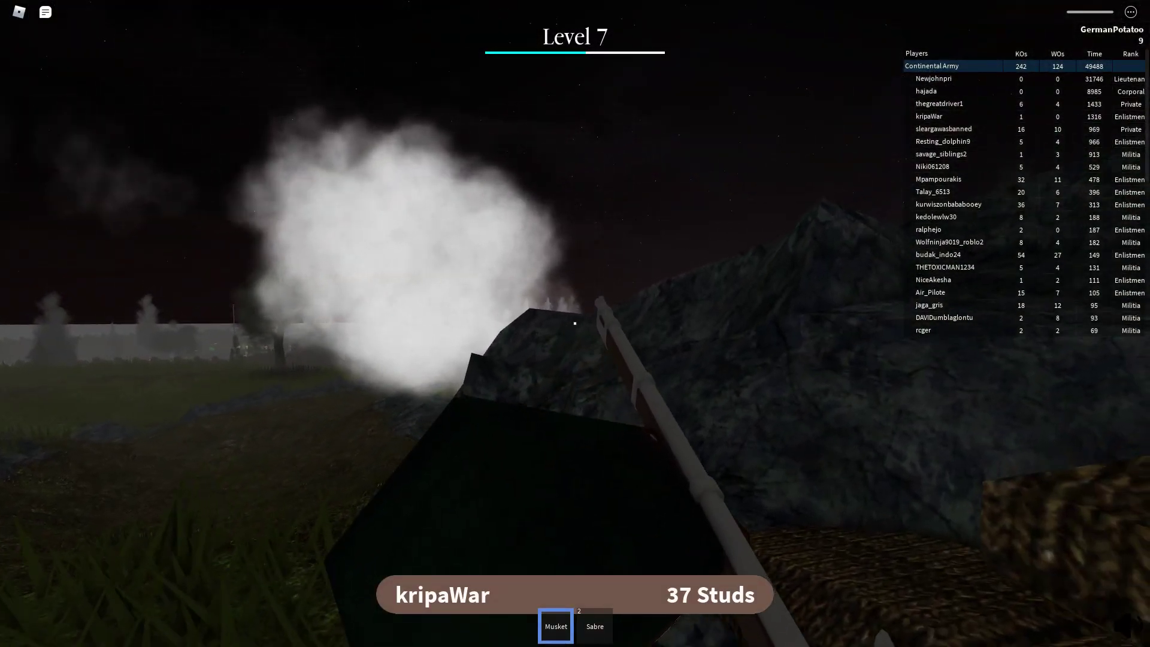
{"action": "key", "text": "r"}
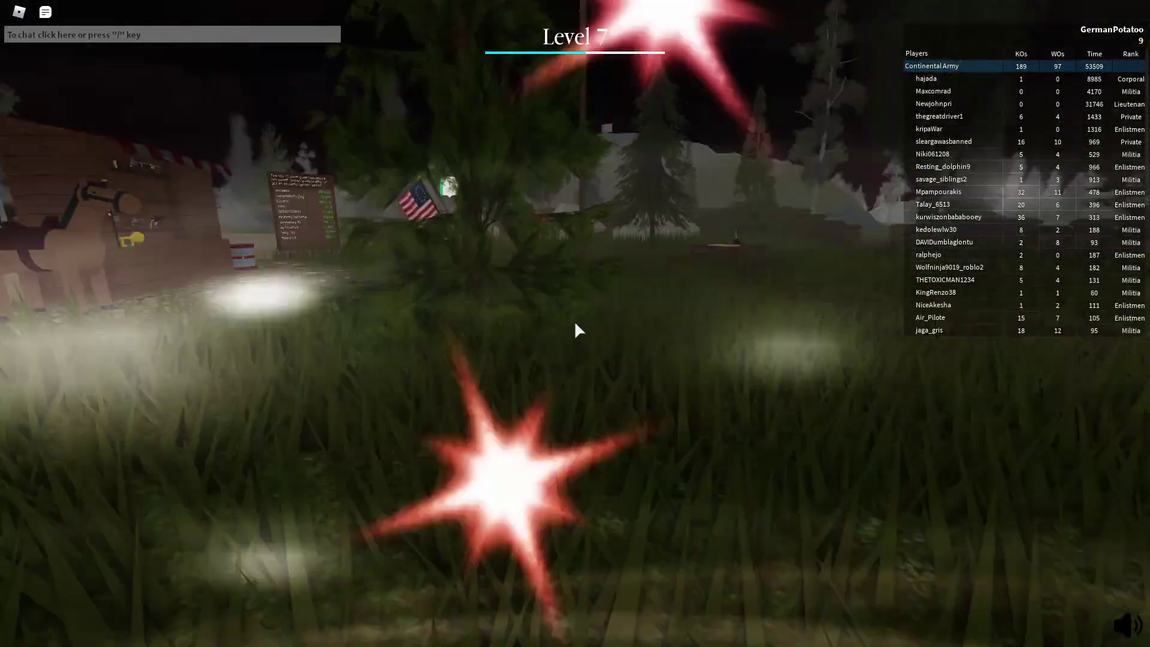
- Walk out of camp into the dark field with the musket equipped
{"action": "key", "text": "s"}
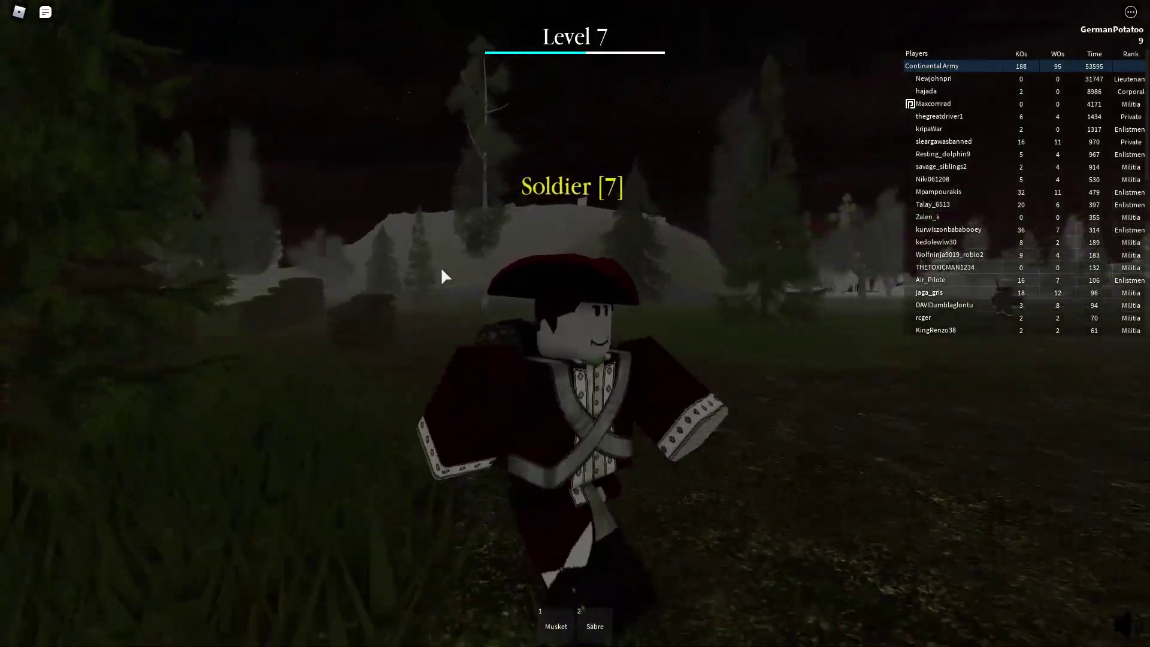
{"action": "key", "text": "w"}
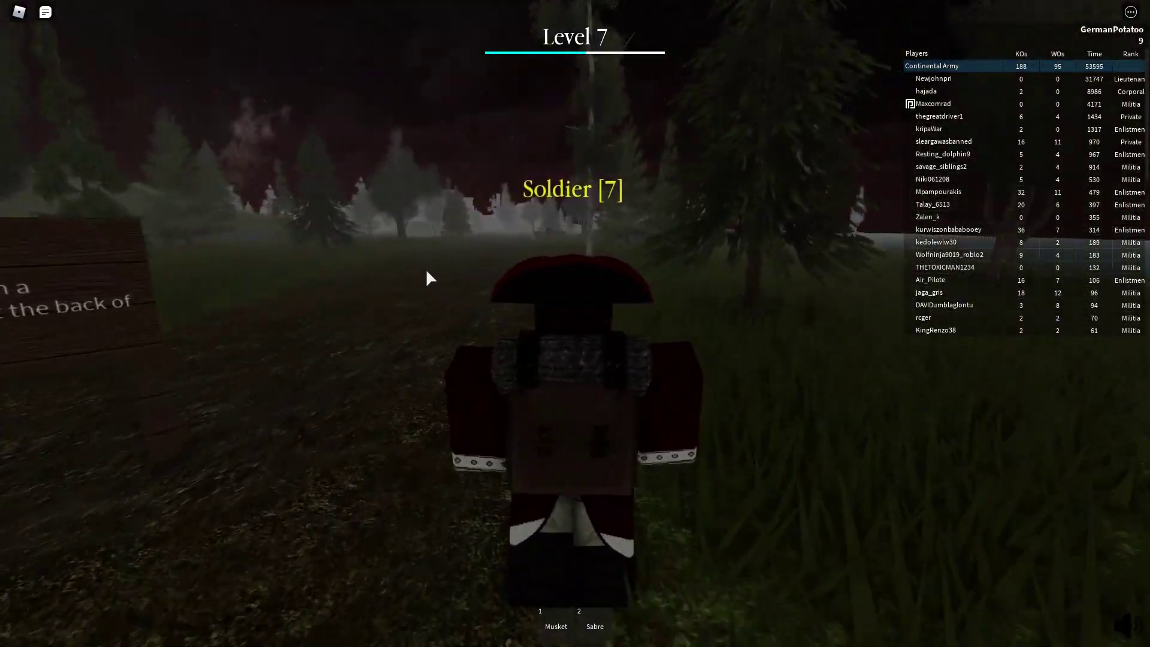
{"action": "scroll", "coordinate": [426, 275], "scroll_direction": "up", "scroll_amount": 5}
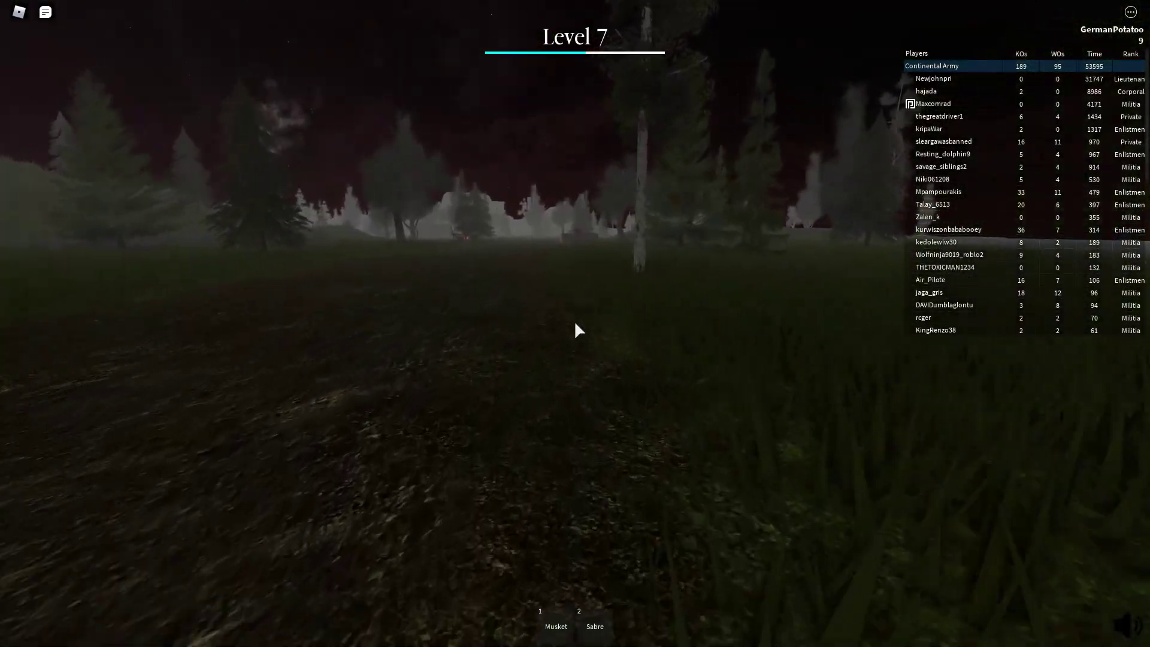
{"action": "key", "text": "1"}
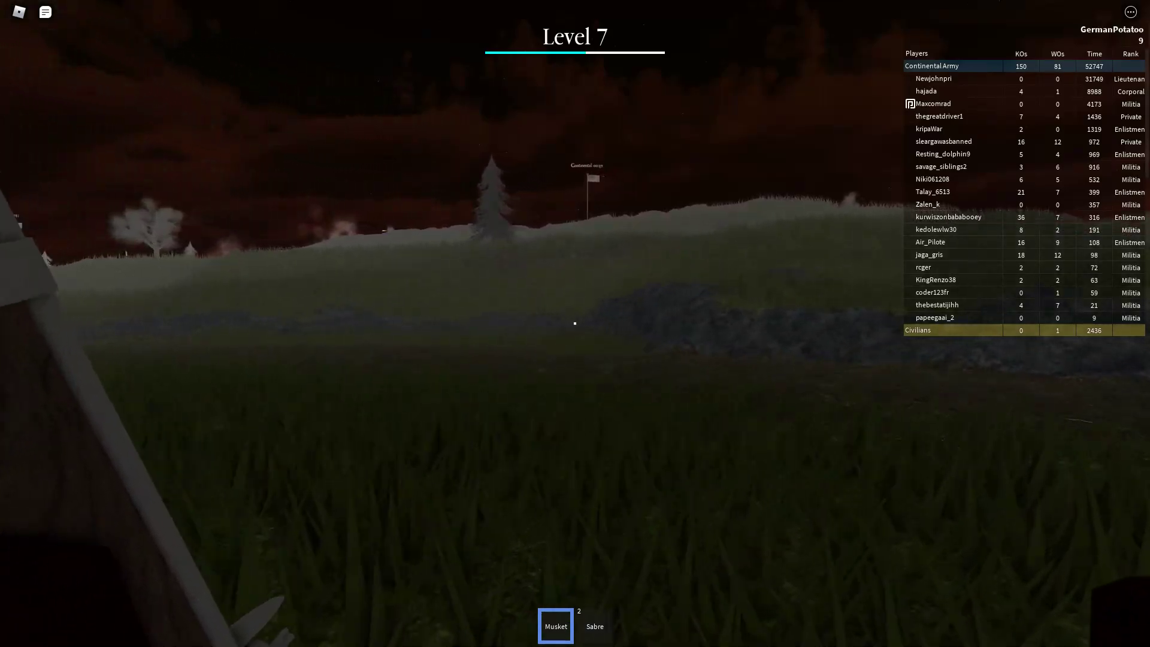
- Advance past the rocks and up the grassy hill toward the Continental flag
{"action": "key", "text": "w"}
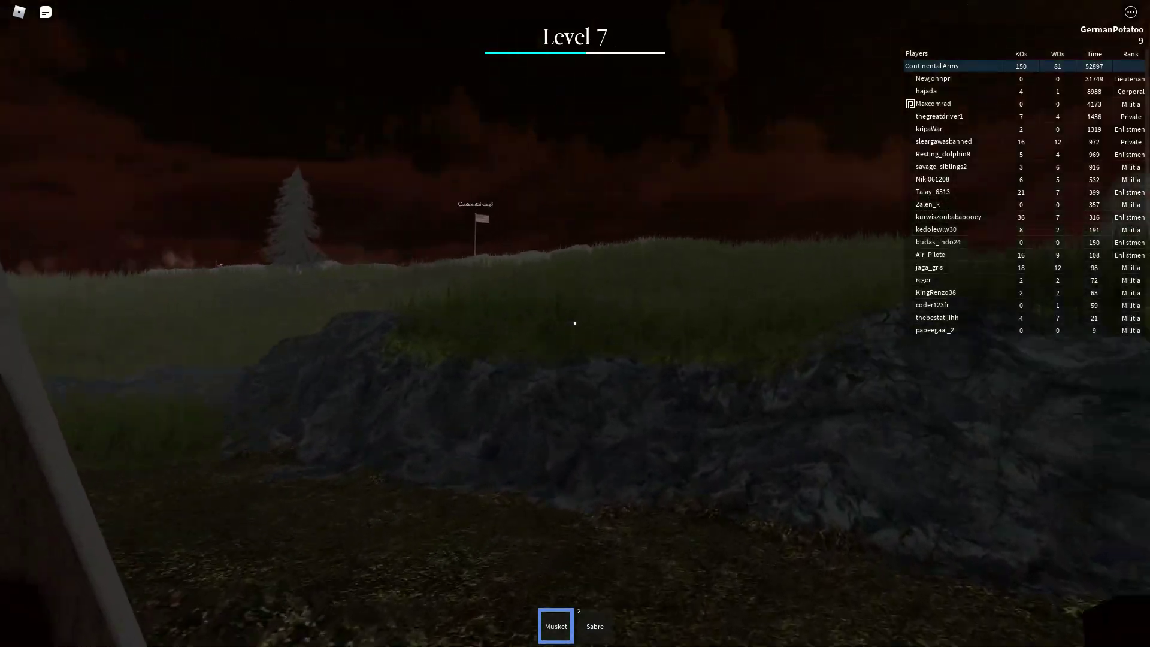
{"action": "key", "text": "w"}
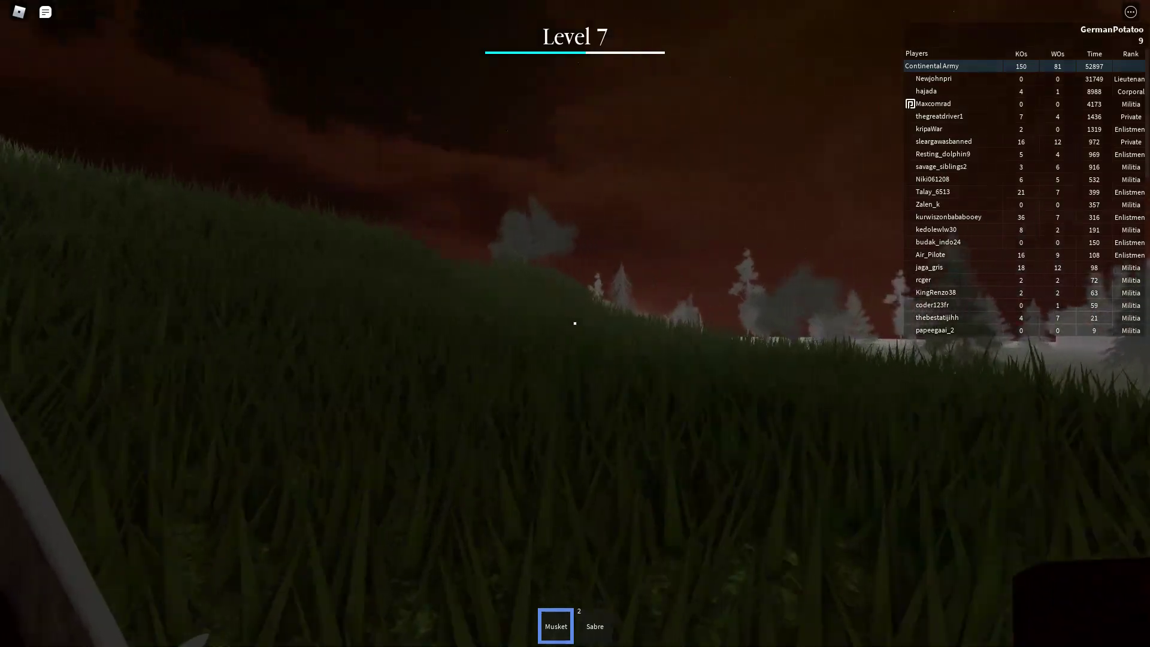
{"action": "key", "text": "w"}
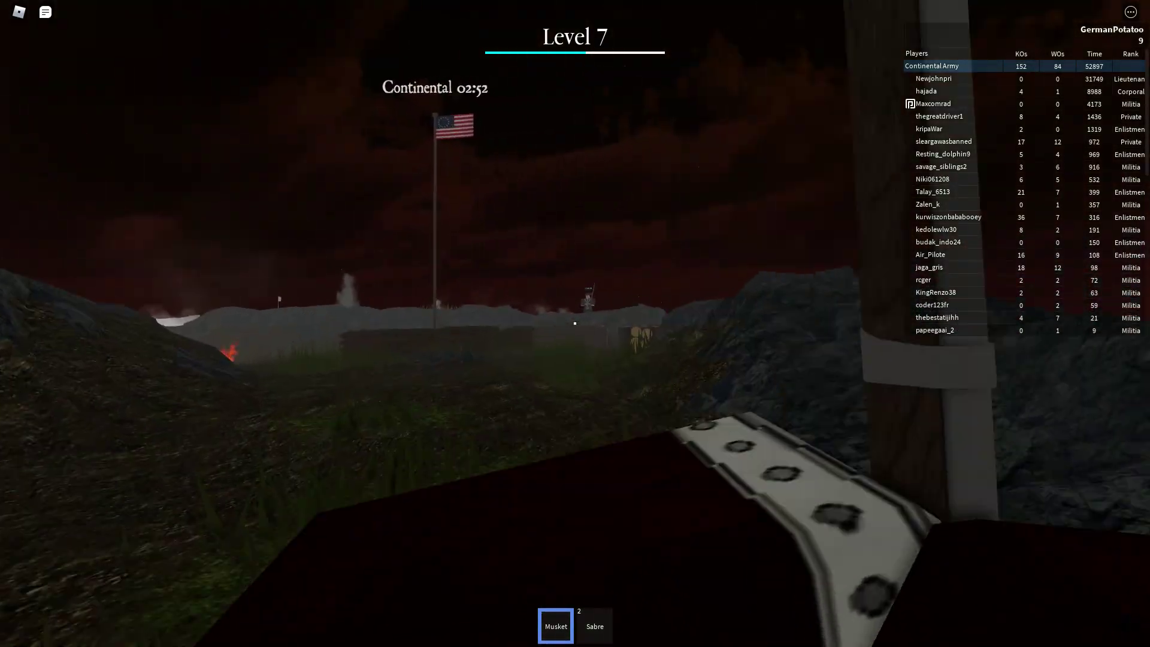
{"action": "left_click", "coordinate": [575, 324]}
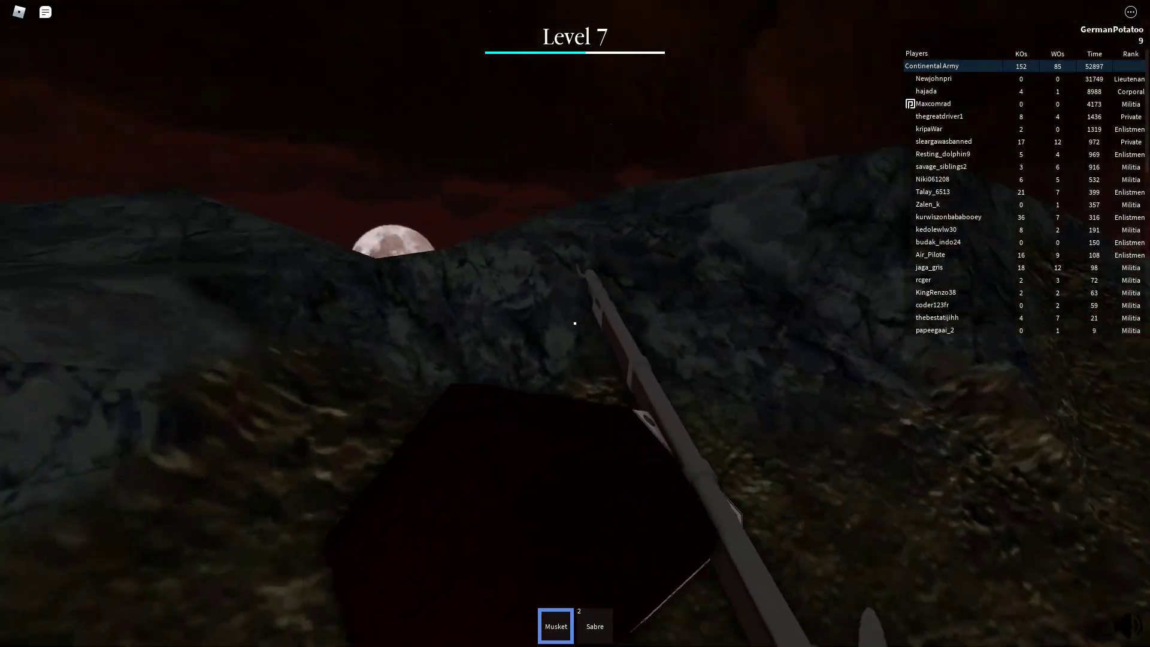
{"action": "key", "text": "r"}
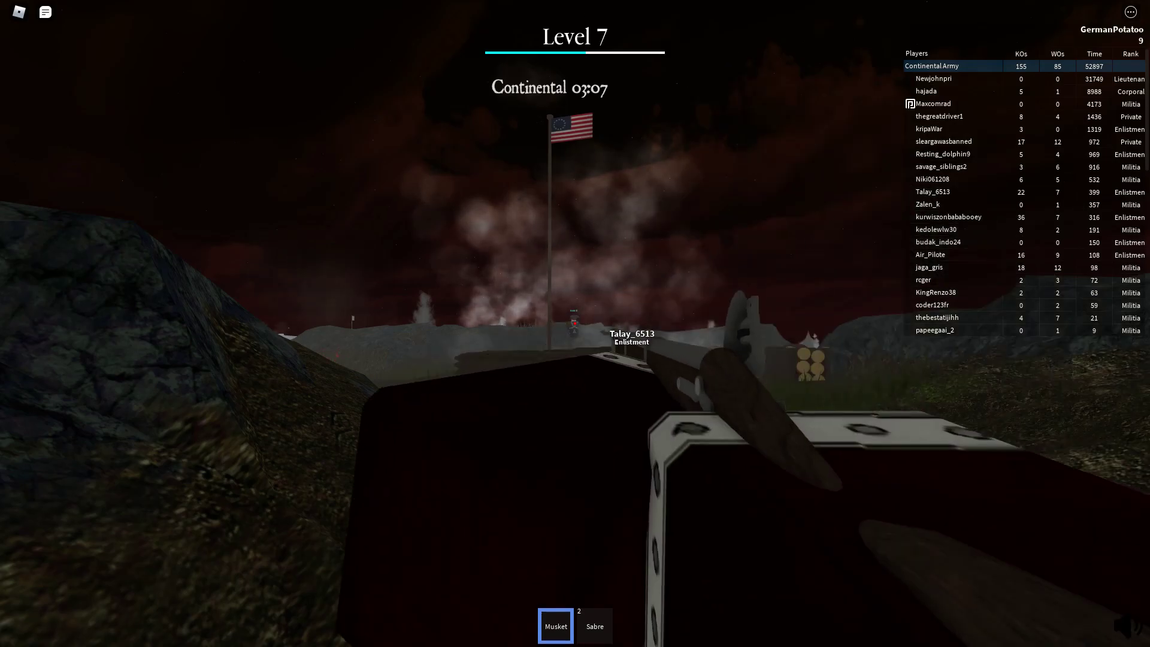
{"action": "left_click", "coordinate": [576, 322]}
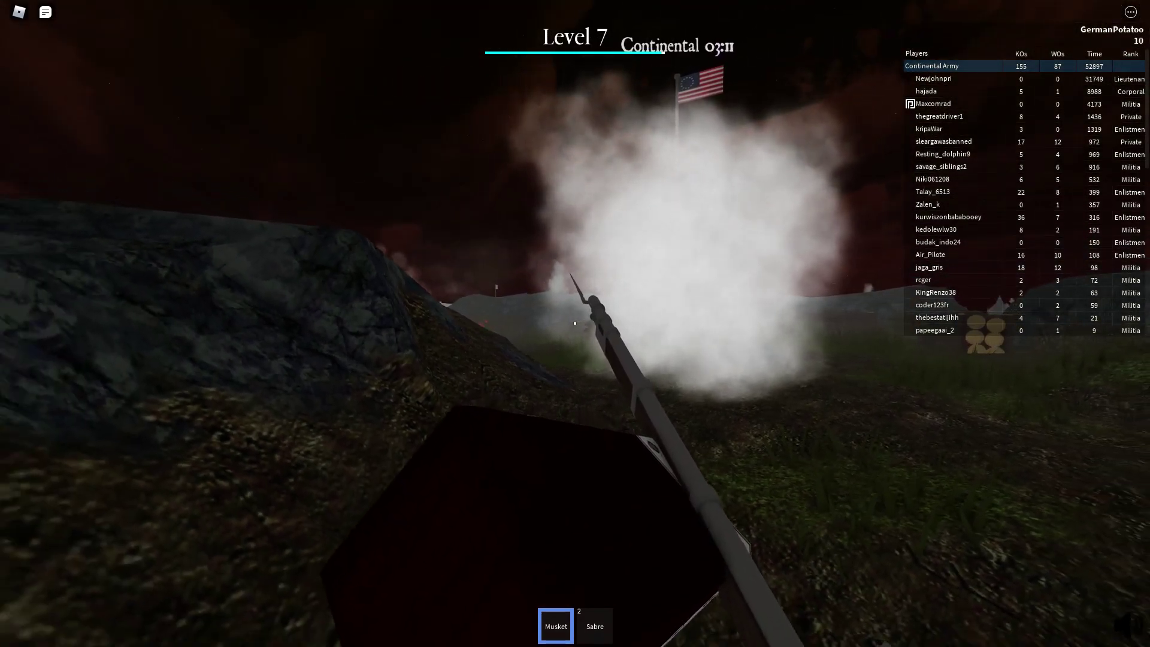
{"action": "key", "text": "r"}
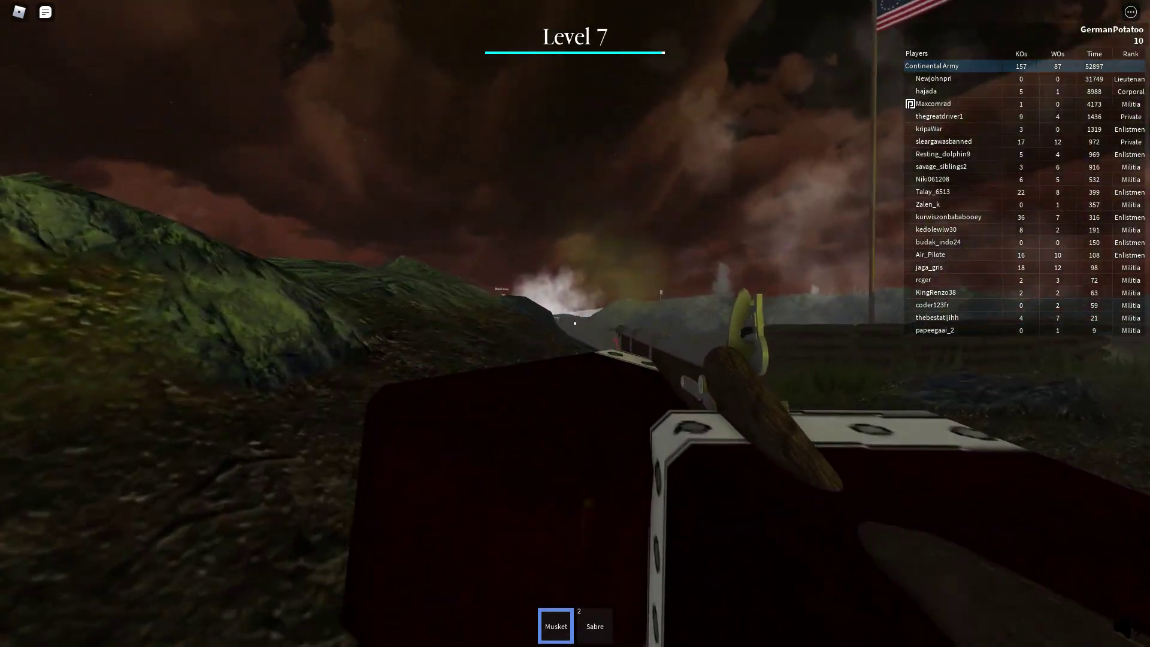
- Shoot and reload twice from the rocky mound, downing two Continentals to reach Level 8
{"action": "left_click", "coordinate": [575, 324]}
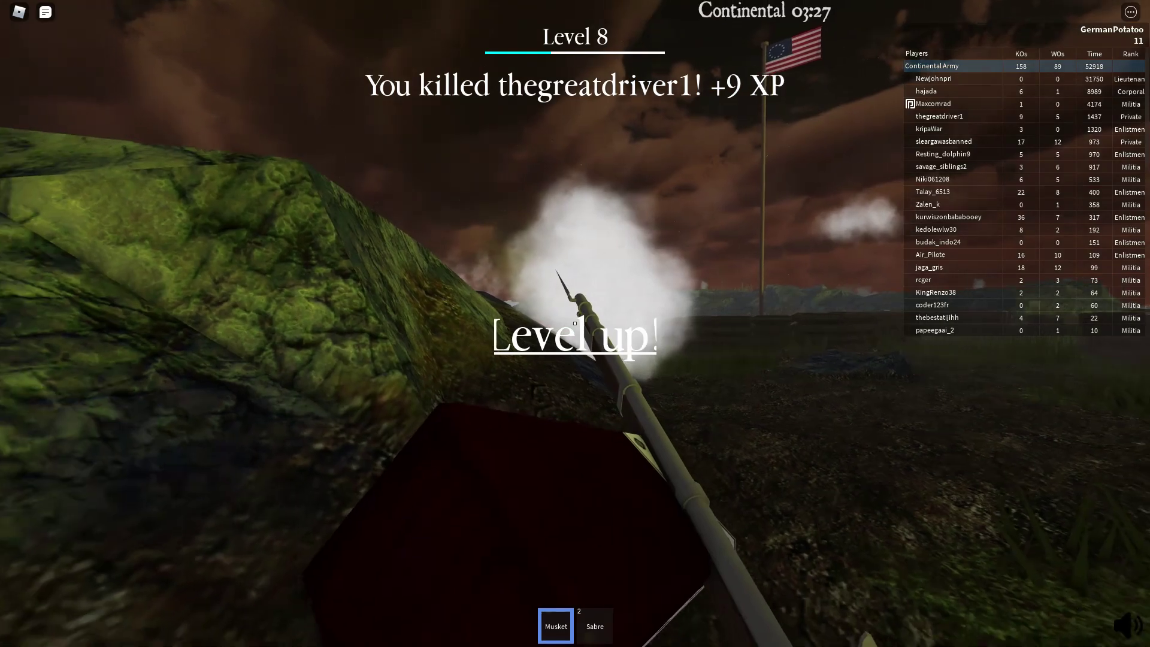
{"action": "key", "text": "r"}
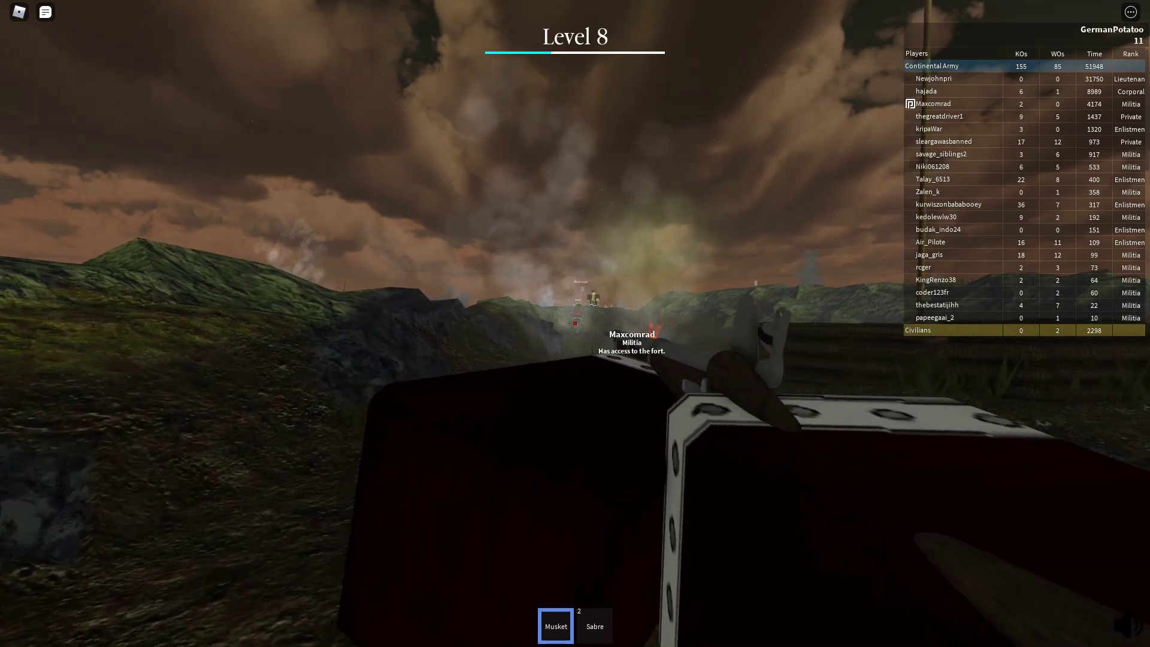
{"action": "left_click", "coordinate": [575, 323]}
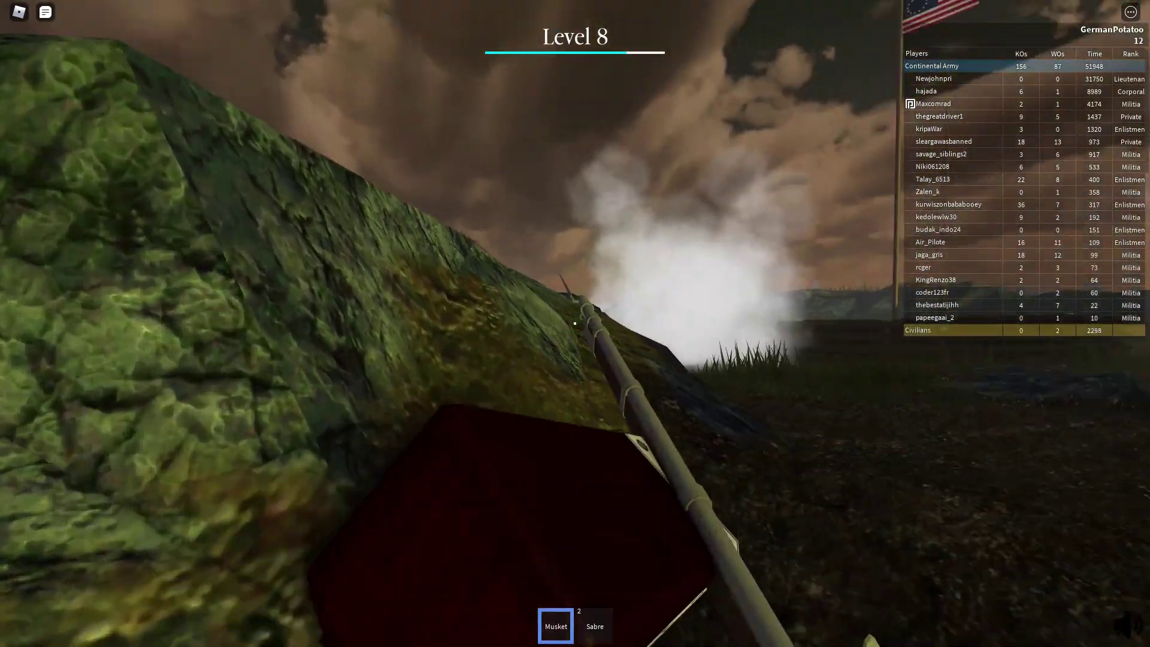
{"action": "key", "text": "r"}
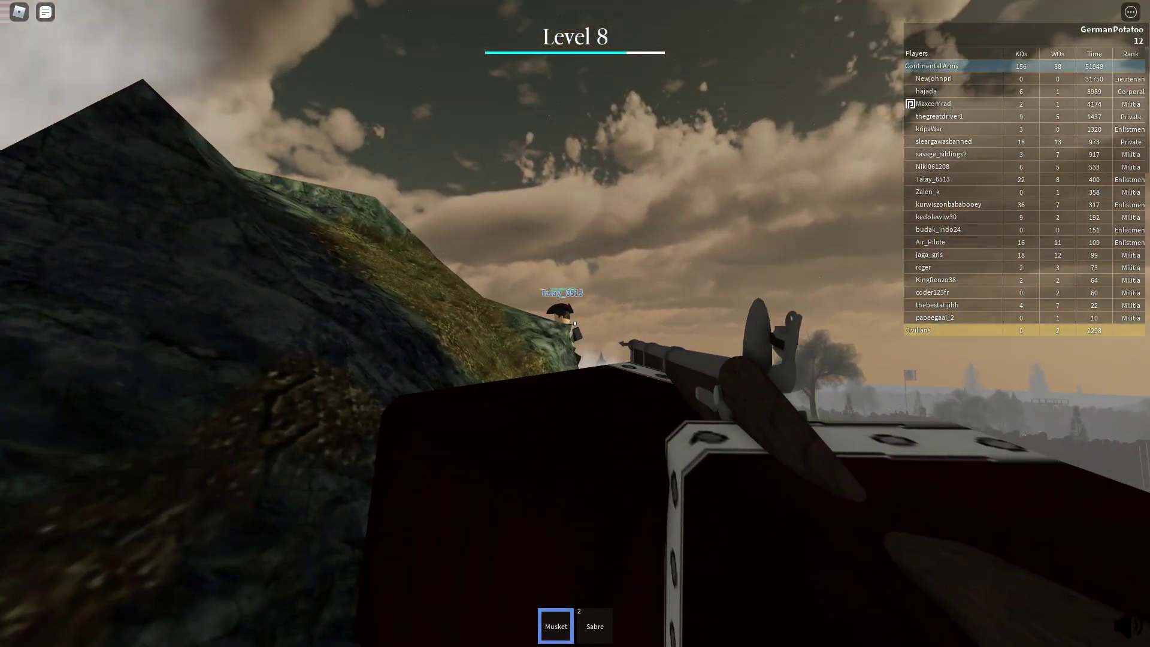
- Kill the grenadier and another Continental with sabre slashes, reaching Level 10, then re-equip the musket
{"action": "key", "text": "2"}
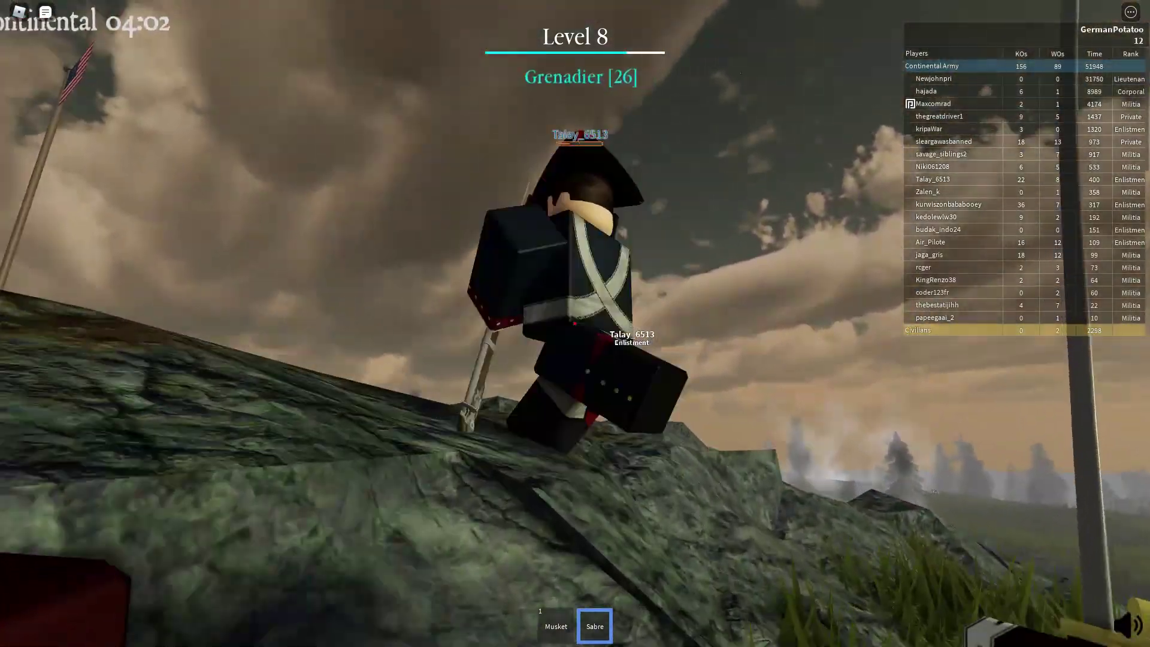
{"action": "left_click", "coordinate": [575, 323]}
{"action": "key", "text": "1"}
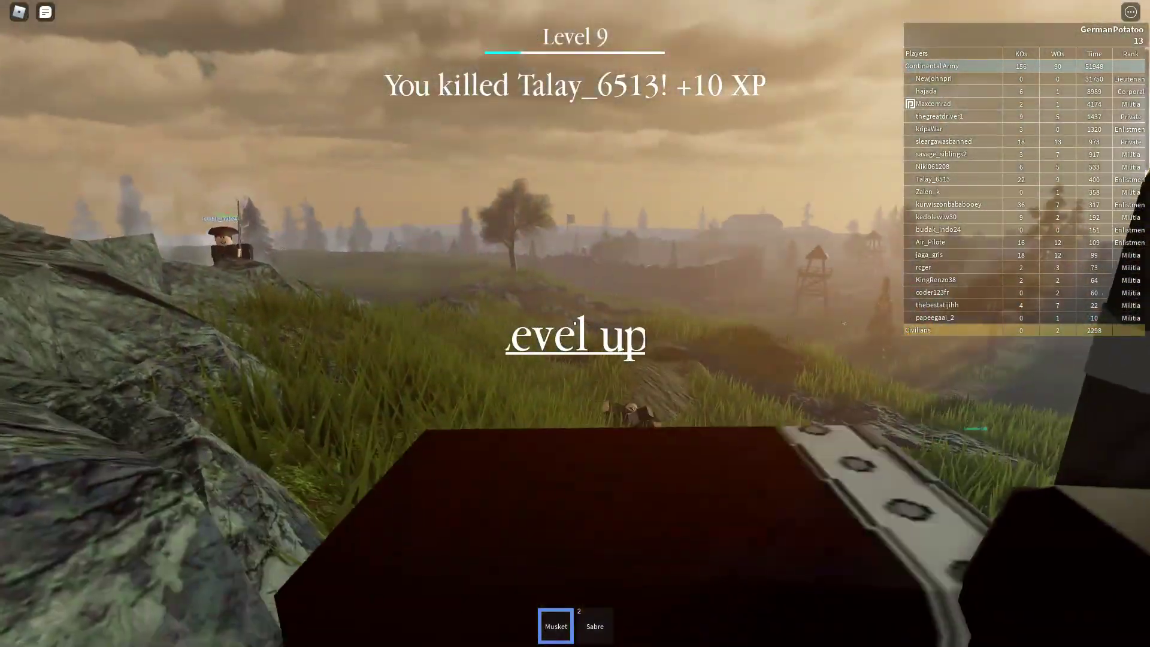
{"action": "key", "text": "2"}
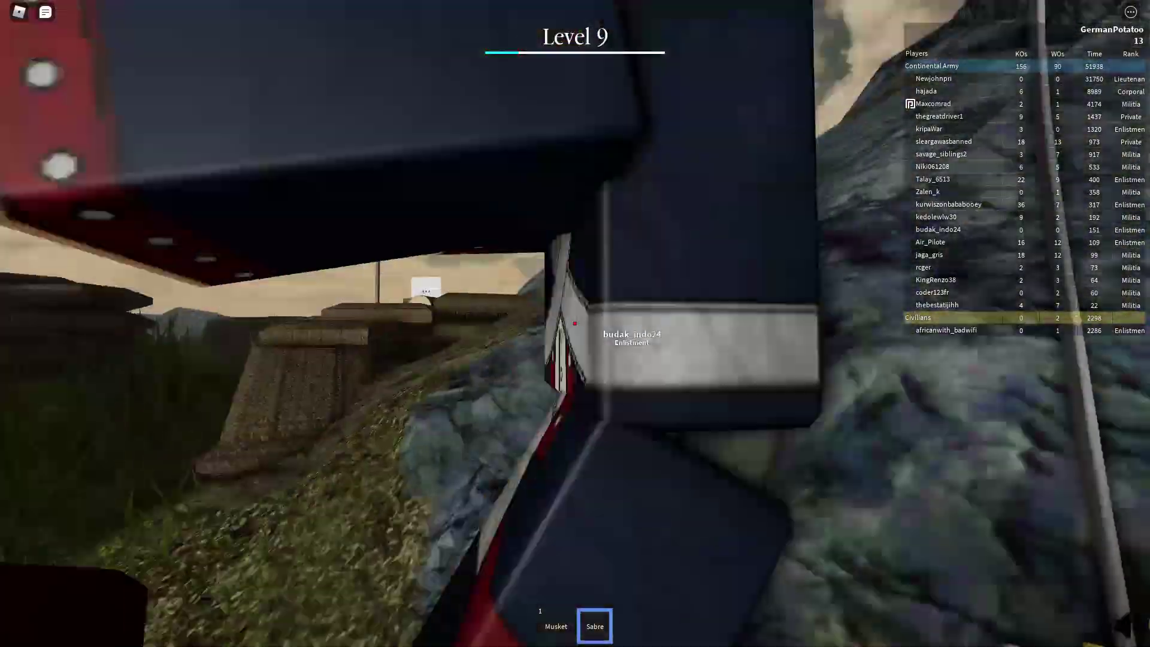
{"action": "left_click", "coordinate": [575, 323]}
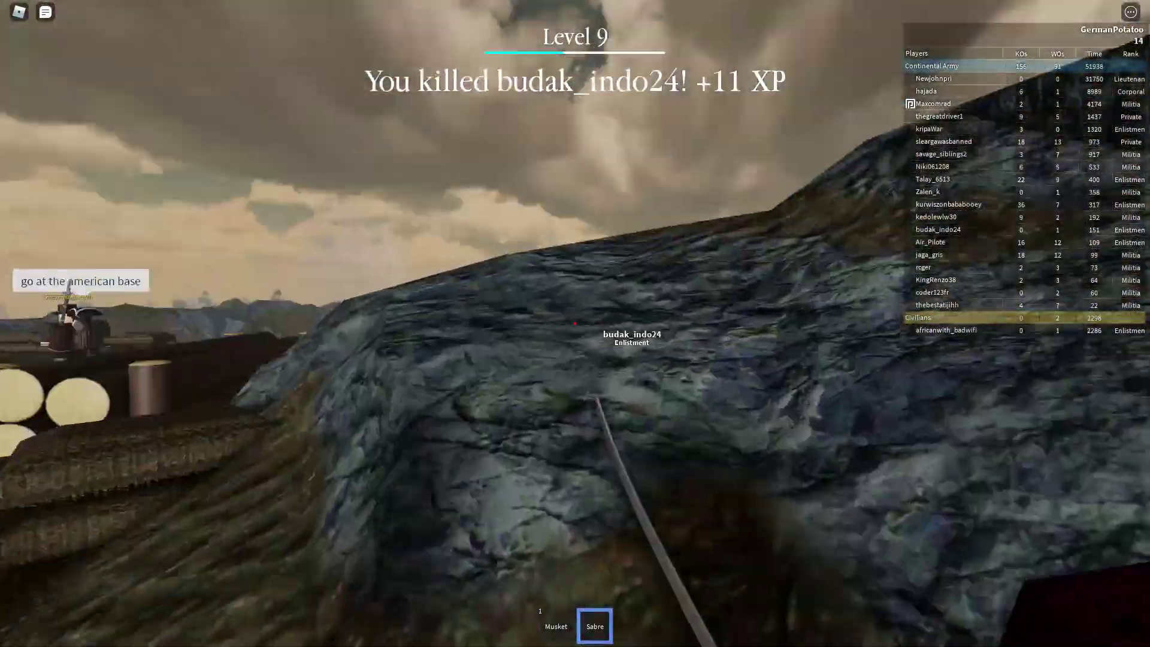
{"action": "key", "text": "1"}
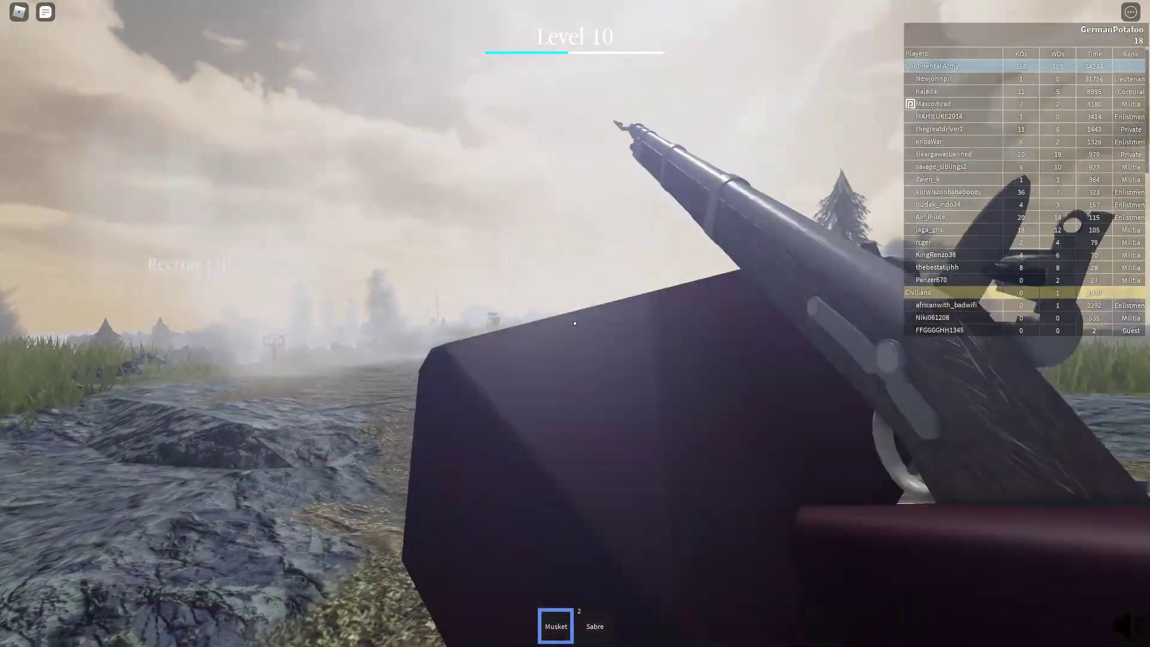
- Shoot an enemy soldier, then cross the rock and grass past fellow redcoats
{"action": "left_click", "coordinate": [575, 324]}
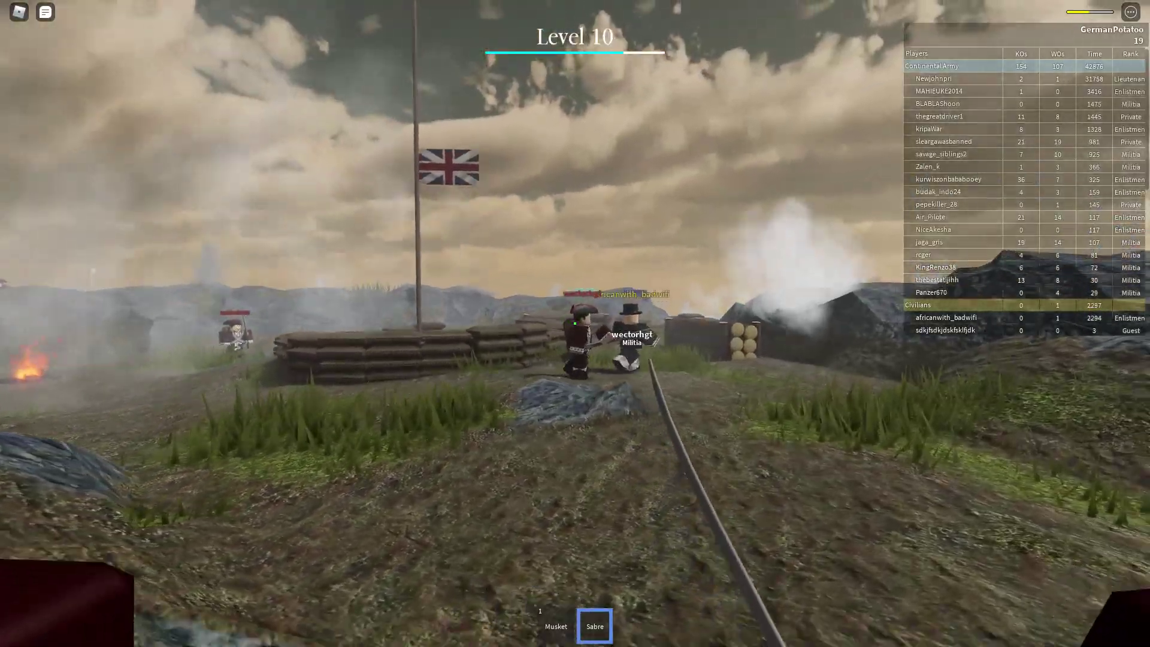
{"action": "key", "text": "w"}
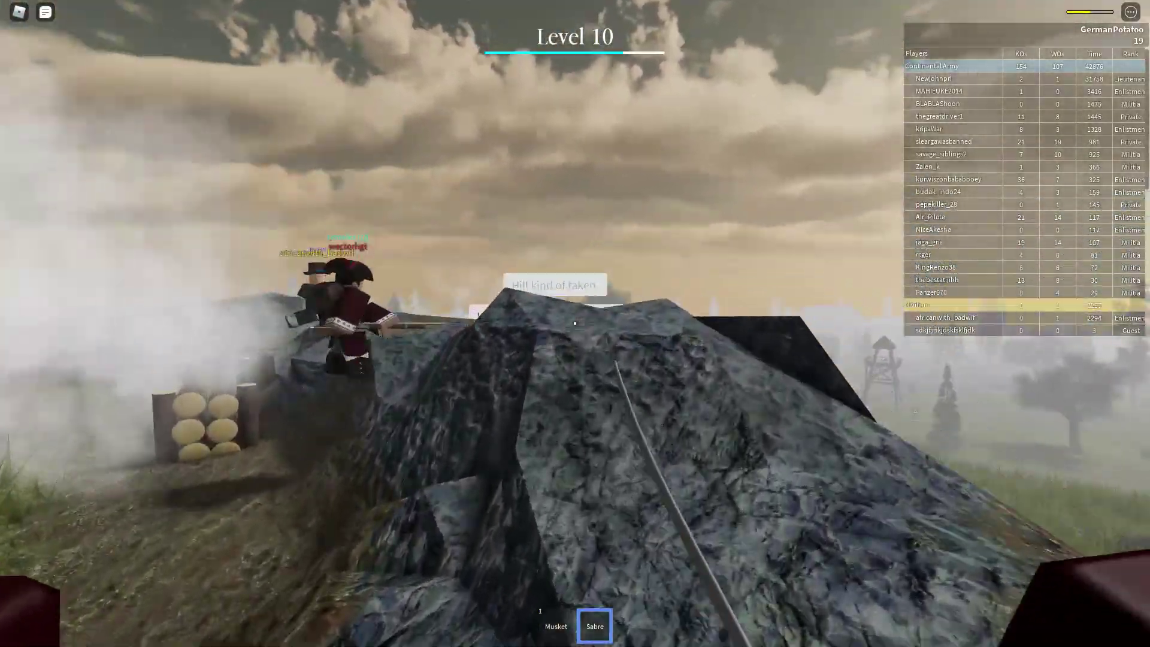
{"action": "key", "text": "w"}
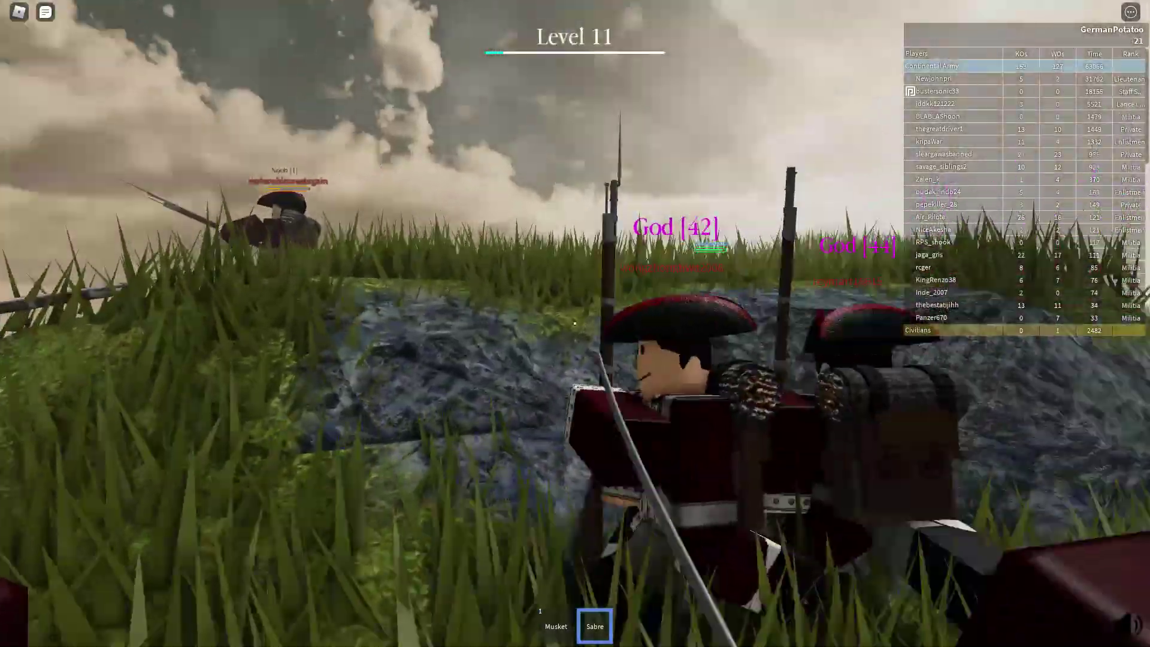
- Ready the musket and push toward the fire and sandbags on the hill
{"action": "key", "text": "1"}
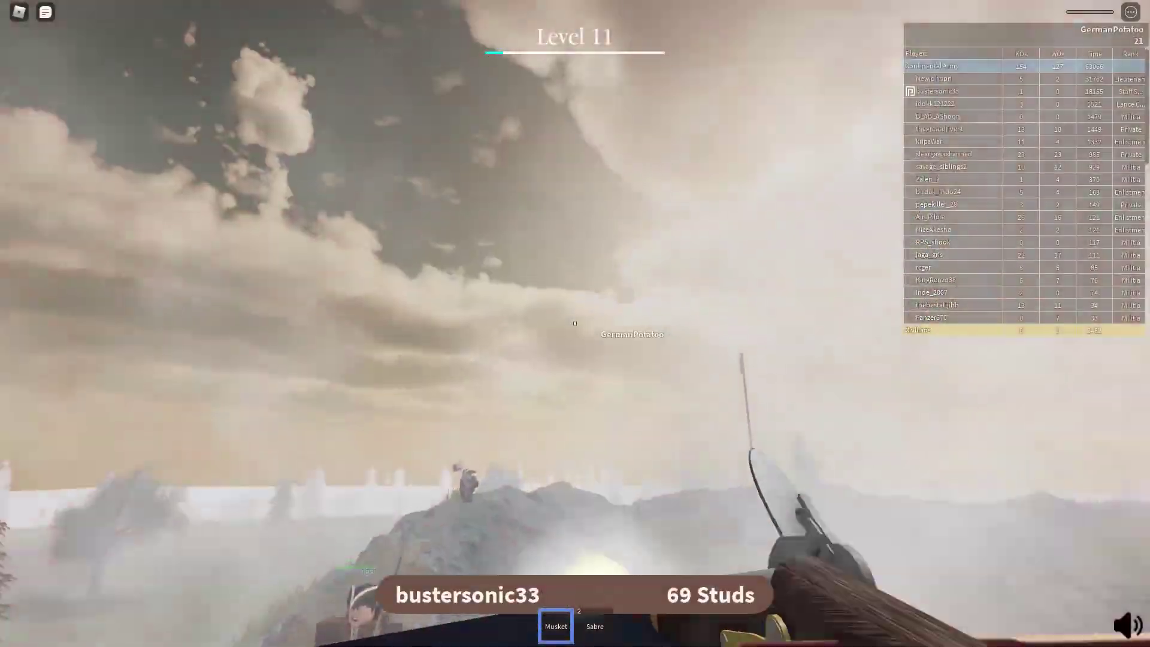
{"action": "key", "text": "w"}
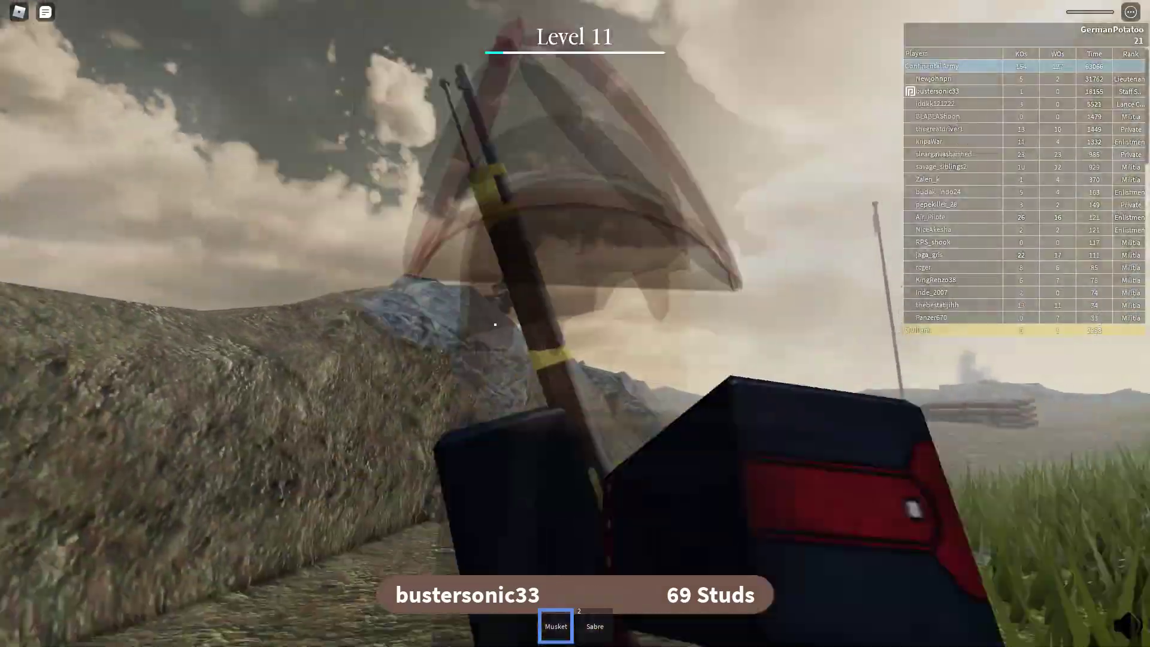
{"action": "key", "text": "w"}
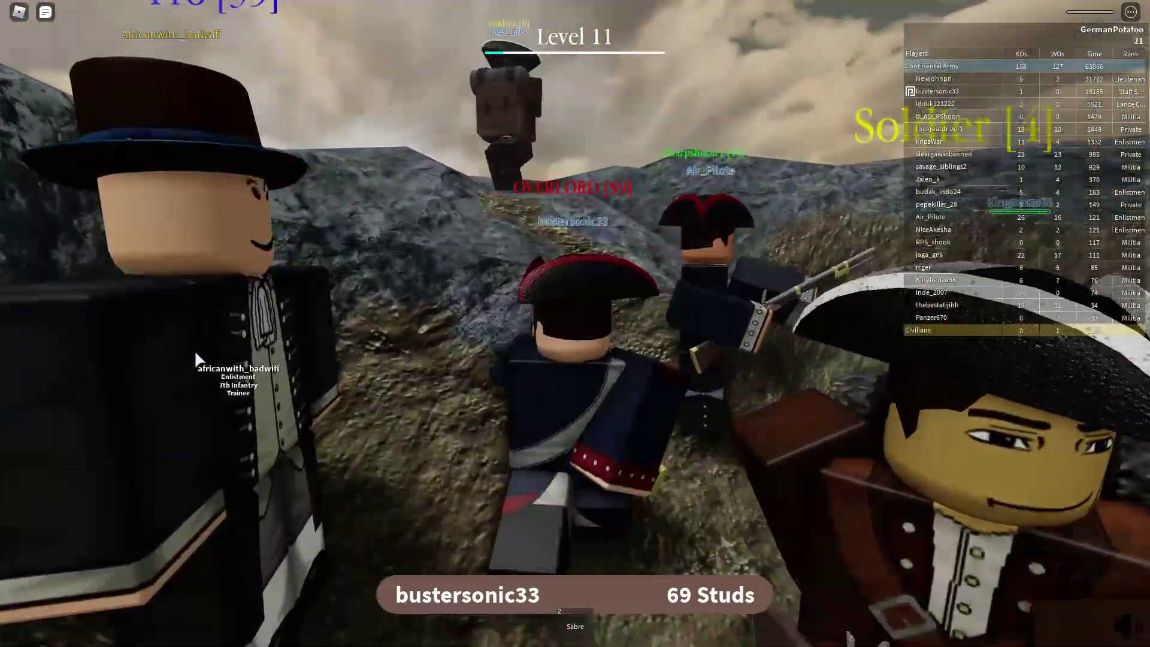